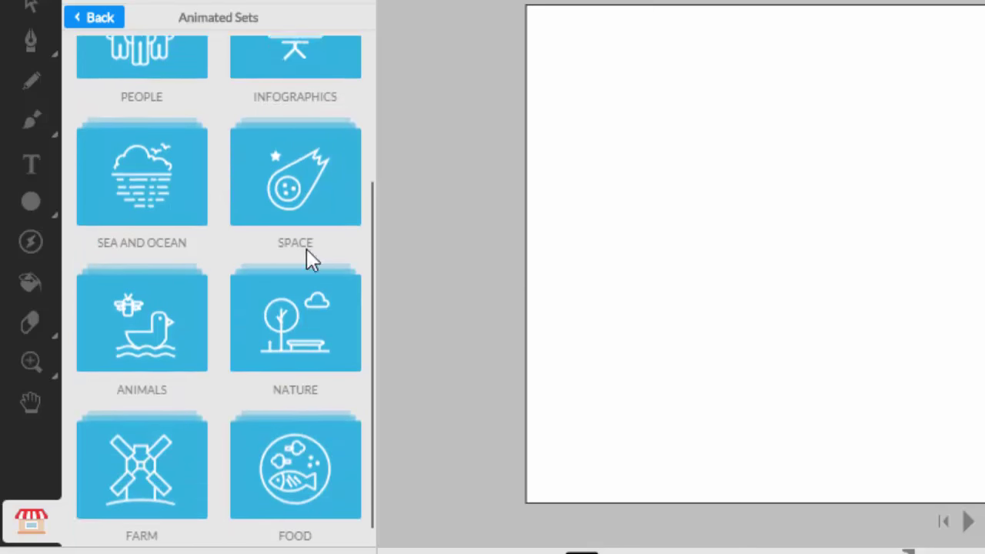
Open the Ancient Egypt Set from the Adventure category of the animated sets and play its preview.
{"action": "scroll", "coordinate": [169, 279], "scroll_direction": "down", "scroll_amount": 2}
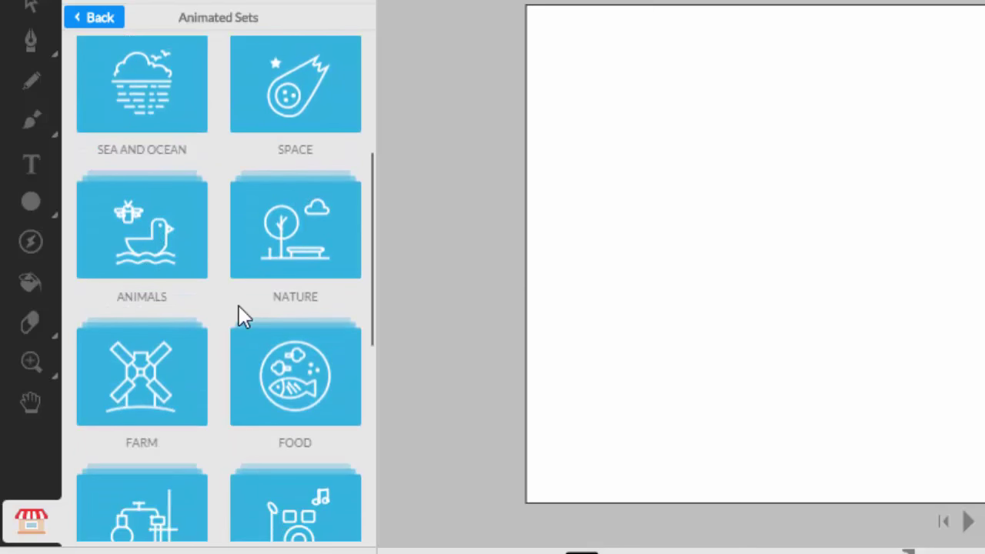
{"action": "scroll", "coordinate": [127, 304], "scroll_direction": "down", "scroll_amount": 2}
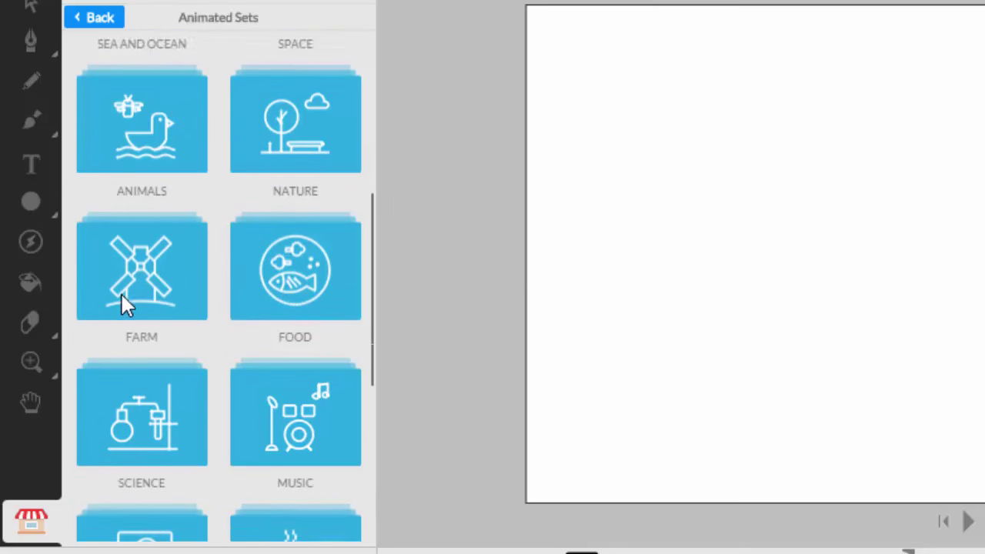
{"action": "scroll", "coordinate": [335, 281], "scroll_direction": "down", "scroll_amount": 1}
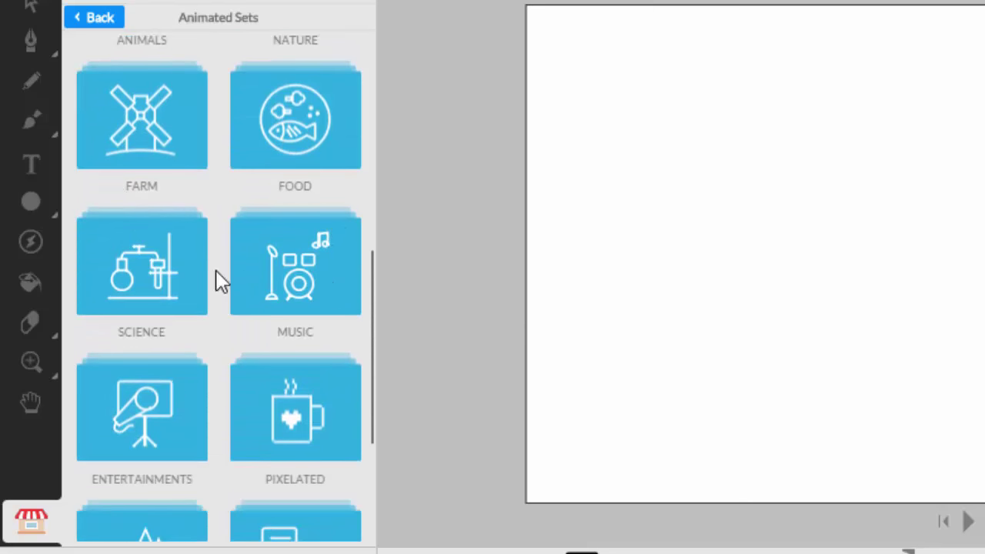
{"action": "scroll", "coordinate": [147, 289], "scroll_direction": "down", "scroll_amount": 1}
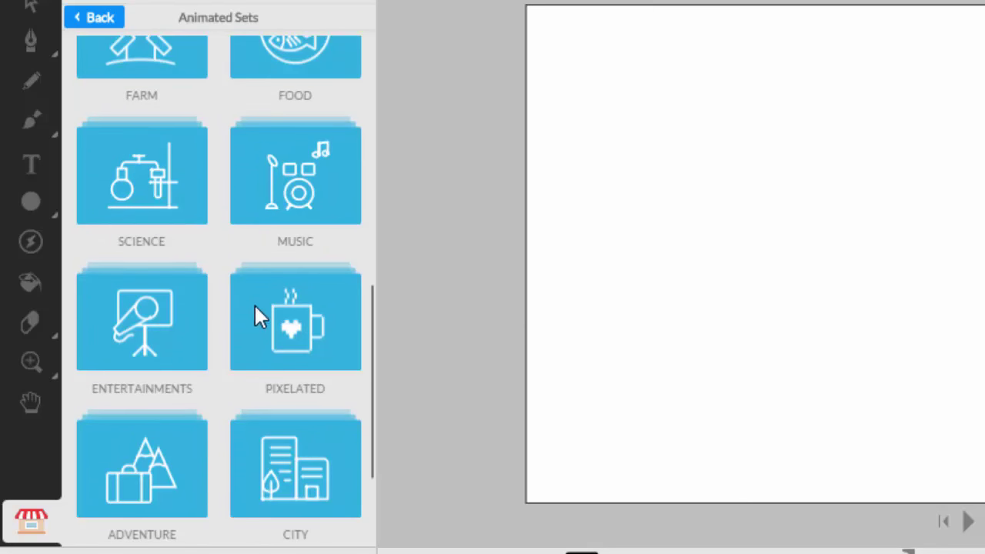
{"action": "scroll", "coordinate": [258, 318], "scroll_direction": "down", "scroll_amount": 1}
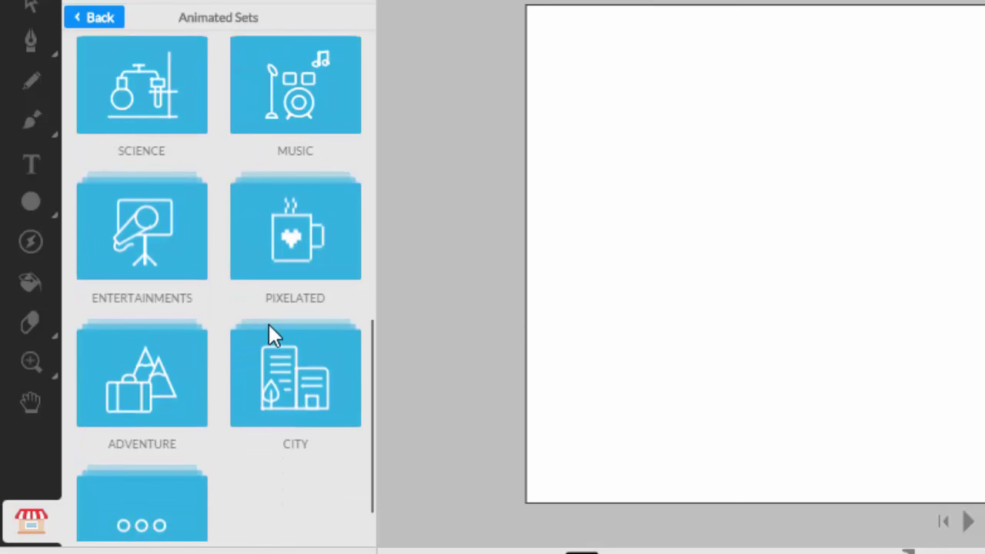
{"action": "left_click", "coordinate": [138, 389]}
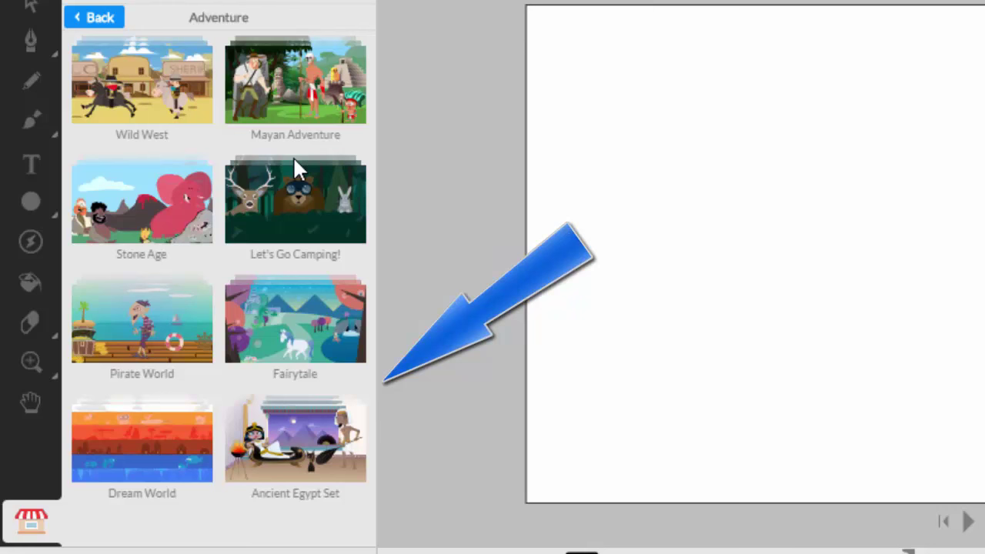
{"action": "left_click", "coordinate": [304, 437]}
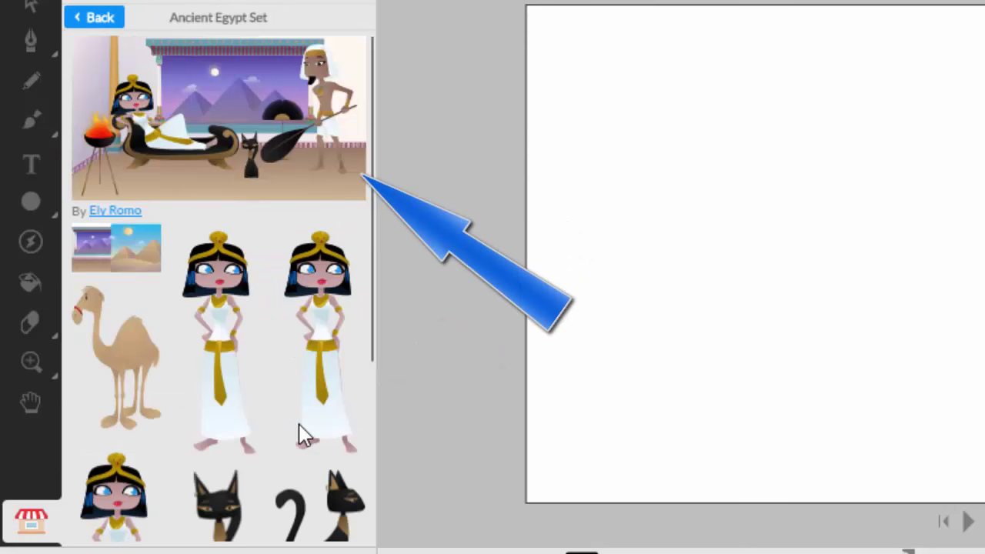
{"action": "mouse_move", "coordinate": [204, 131]}
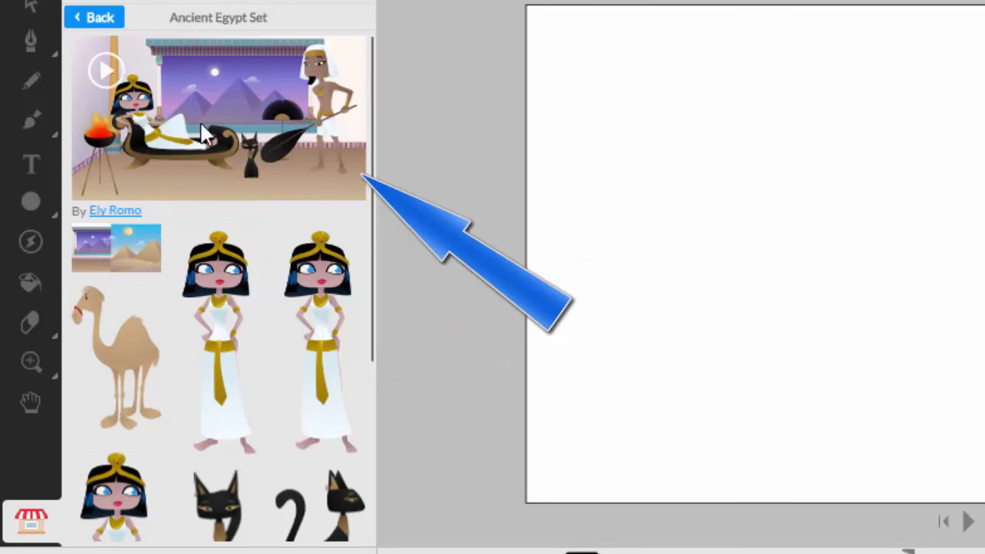
{"action": "left_click", "coordinate": [107, 71]}
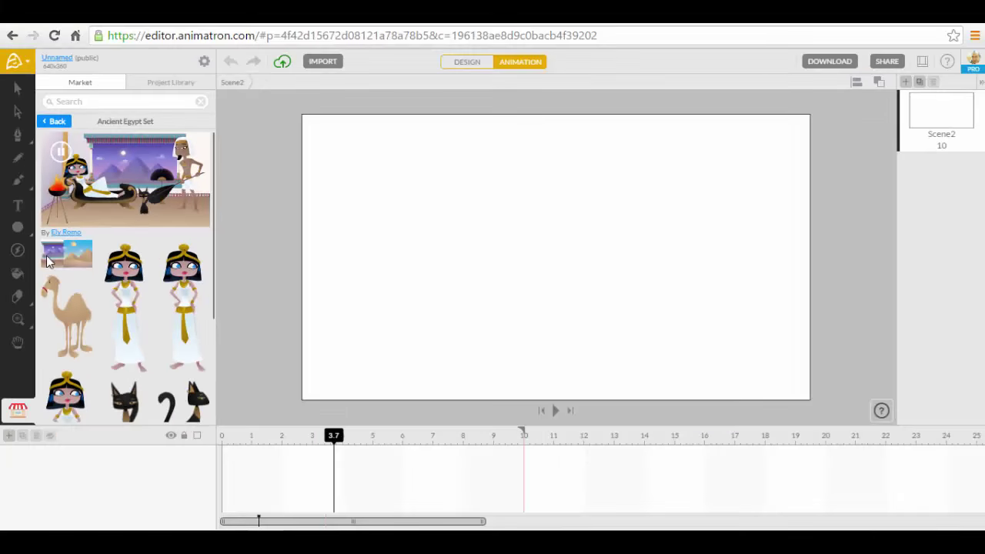
Place the set's combined palace and desert background on the empty scene.
{"action": "mouse_move", "coordinate": [171, 551]}
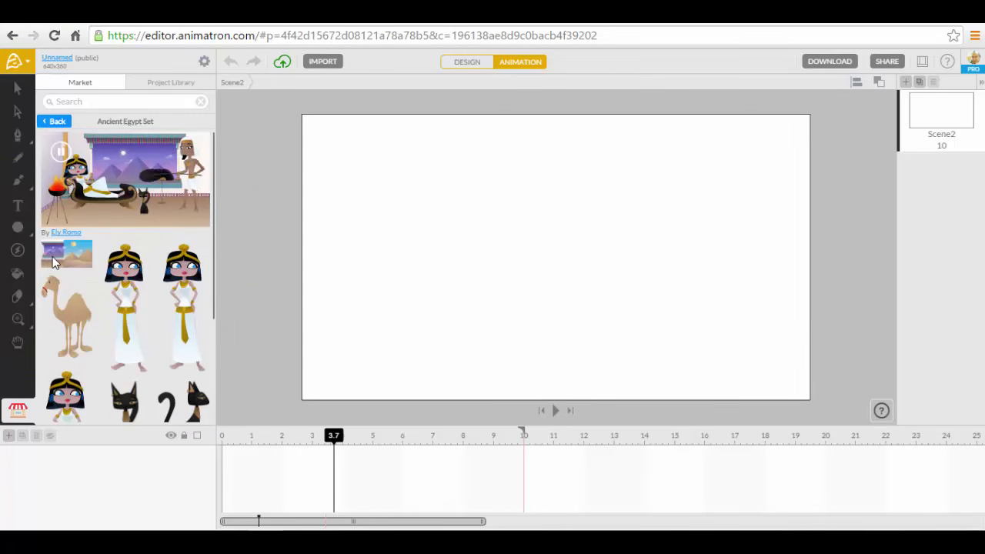
{"action": "left_click_drag", "start_coordinate": [63, 260], "coordinate": [533, 260]}
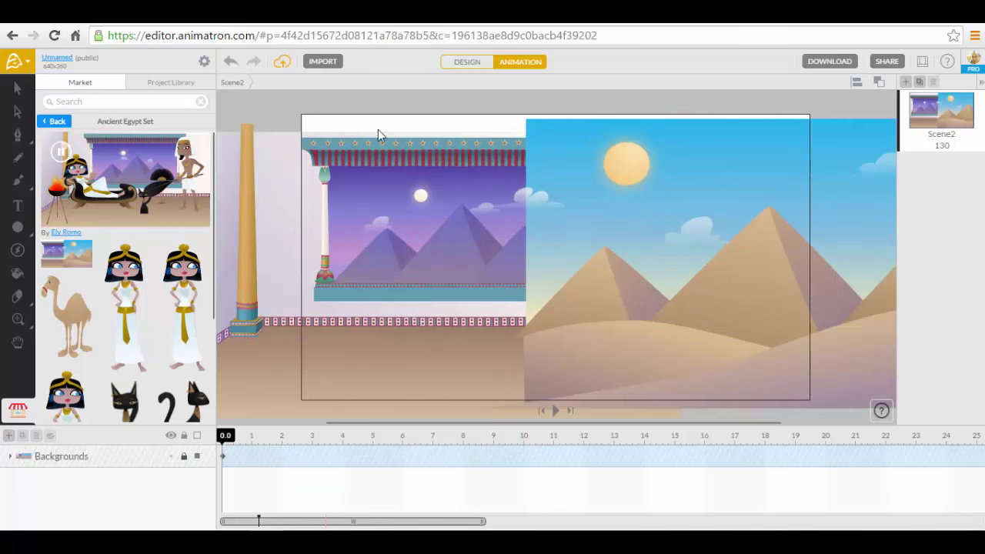
{"action": "left_click", "coordinate": [16, 89]}
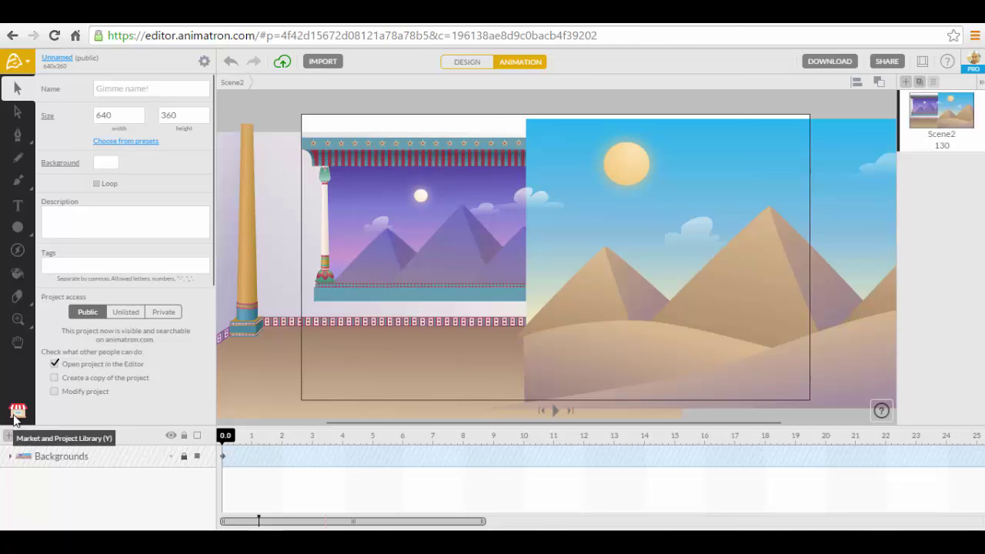
{"action": "left_click", "coordinate": [8, 38]}
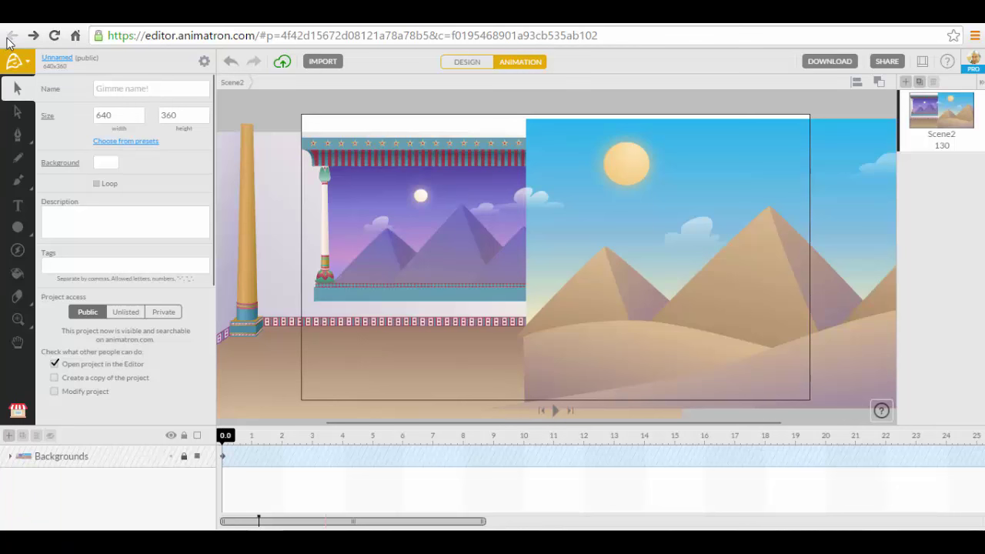
{"action": "left_click", "coordinate": [19, 412]}
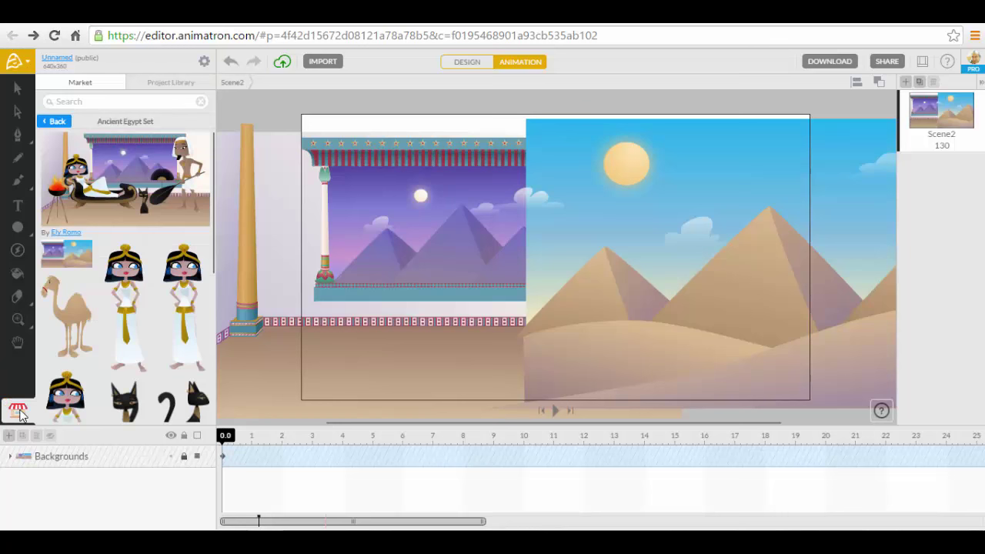
Place the first standing Cleo figure in front of the desert pyramids and preview her animation.
{"action": "left_click_drag", "start_coordinate": [127, 299], "coordinate": [625, 262]}
{"action": "left_click_drag", "start_coordinate": [684, 281], "coordinate": [704, 281]}
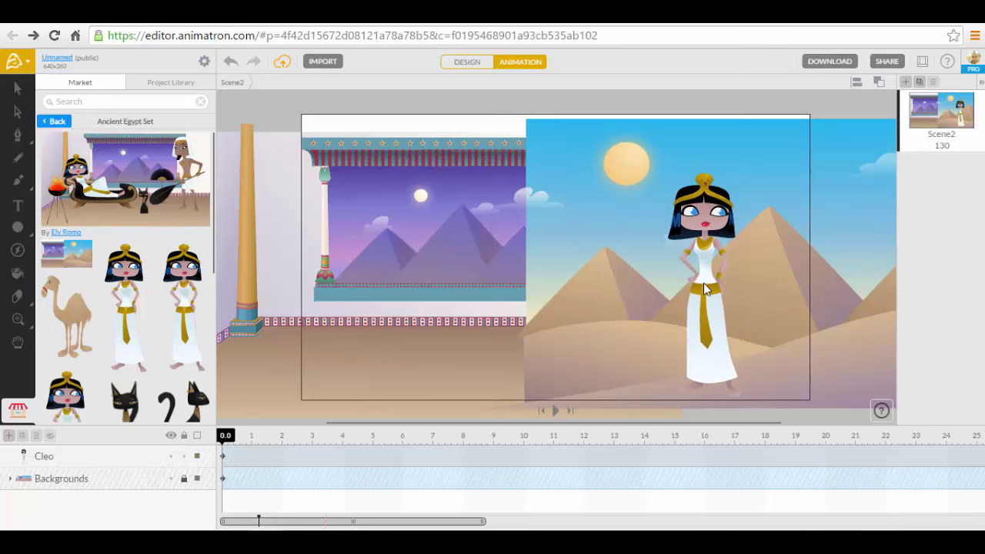
{"action": "left_click", "coordinate": [554, 411]}
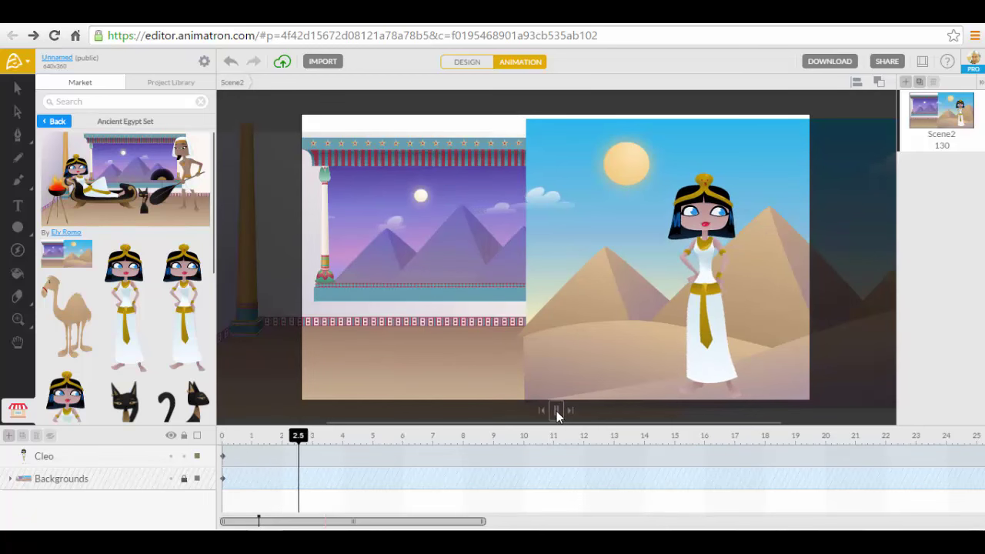
{"action": "left_click", "coordinate": [556, 411]}
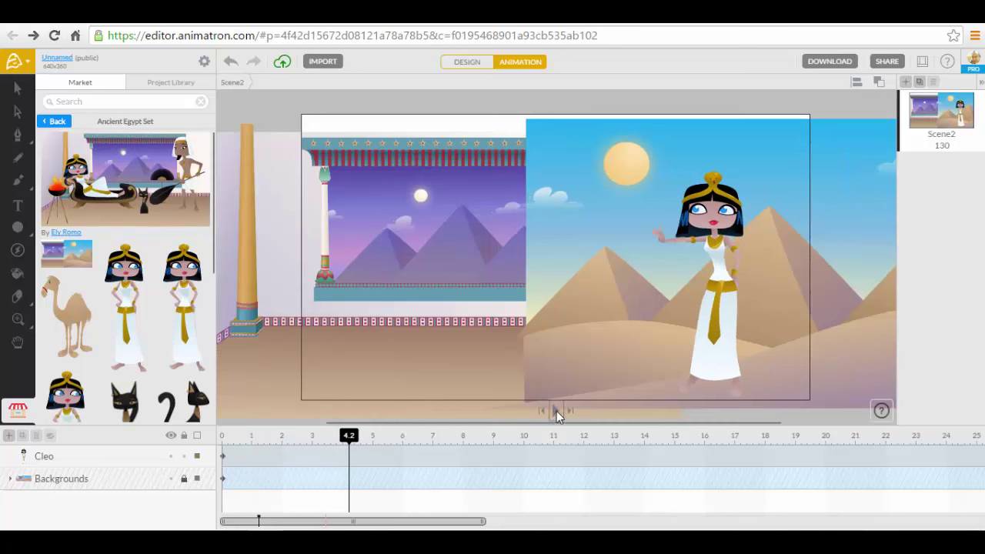
Add the second Cleo figure to the left of the first, play the scene and return to its start.
{"action": "left_click_drag", "start_coordinate": [185, 302], "coordinate": [583, 284]}
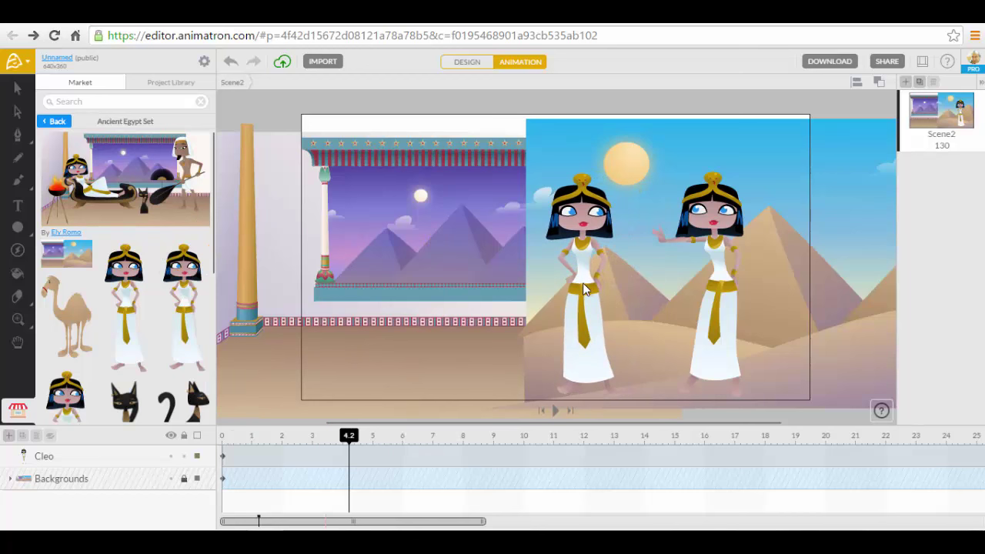
{"action": "left_click", "coordinate": [555, 411]}
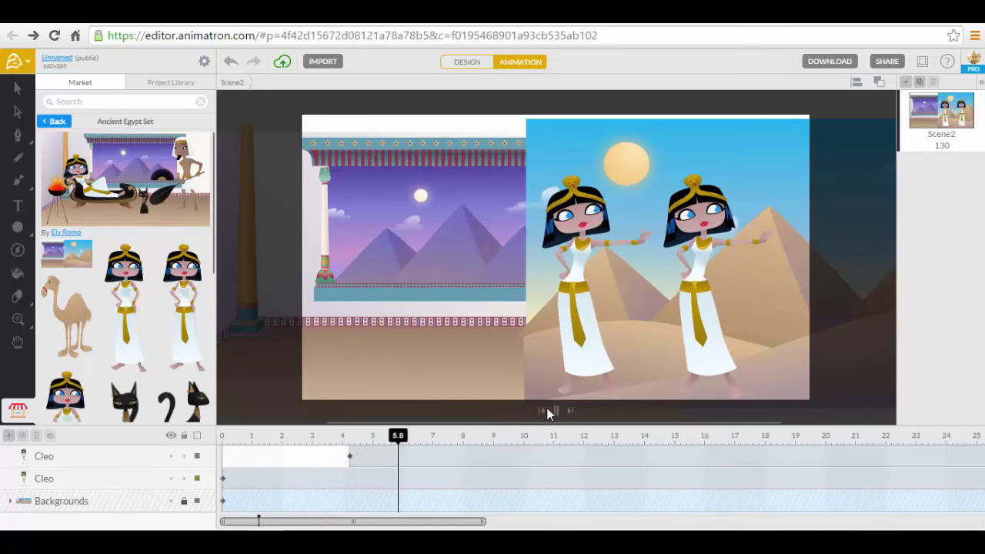
{"action": "left_click", "coordinate": [541, 411]}
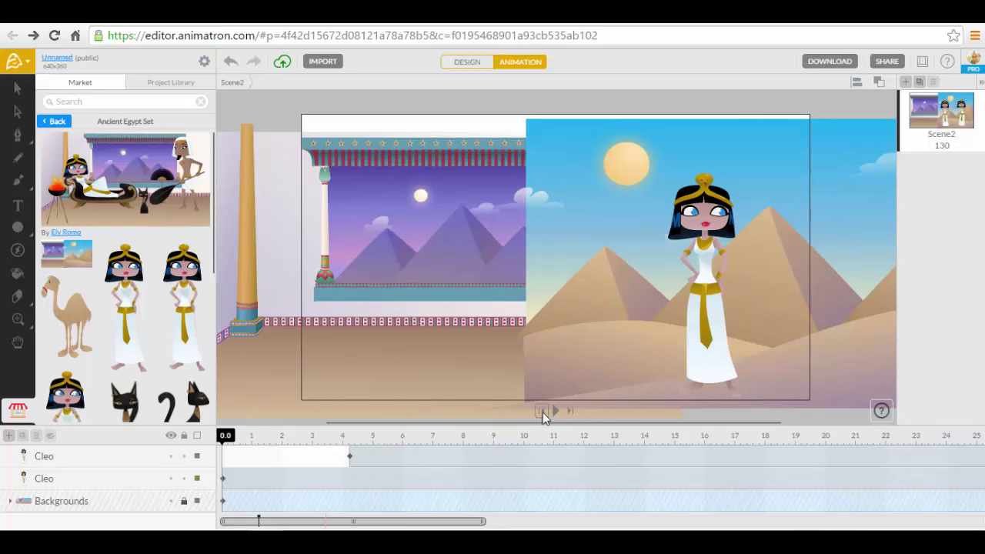
Make the second Cleo layer start at 0 s and play the scene to check both figures.
{"action": "left_click_drag", "start_coordinate": [350, 457], "coordinate": [223, 458]}
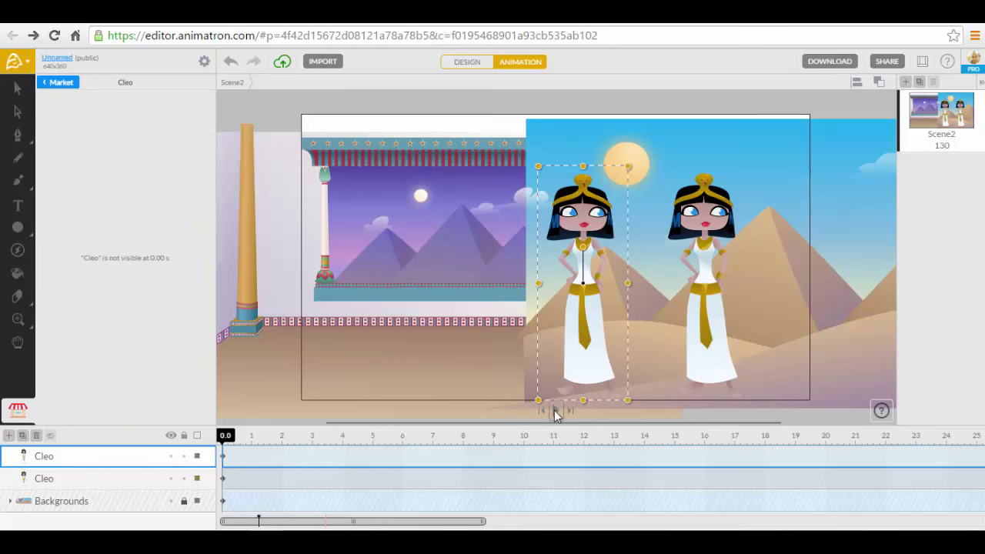
{"action": "left_click", "coordinate": [554, 410]}
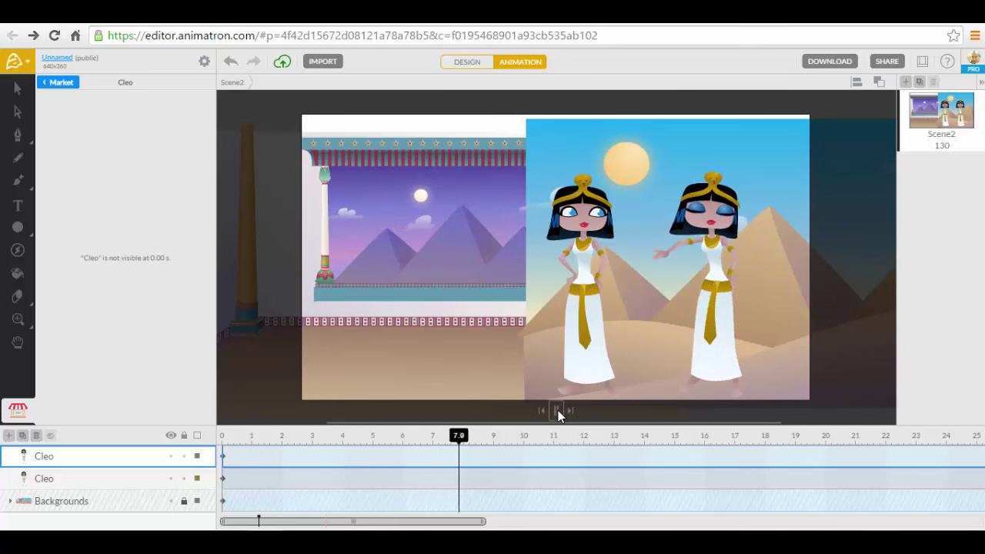
{"action": "left_click", "coordinate": [557, 410]}
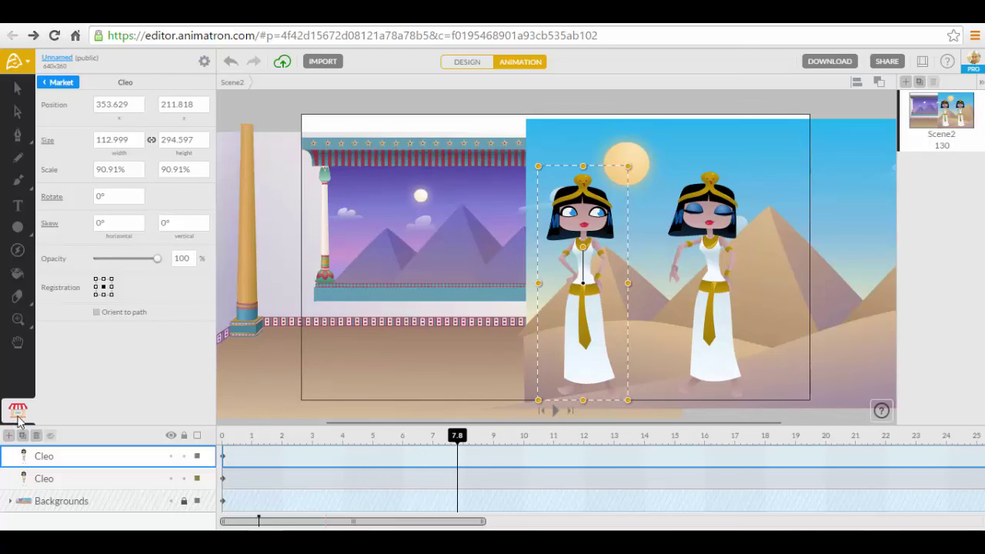
Place the camel from the Ancient Egypt Set in front of the palace window and make its layer start at 0 s.
{"action": "left_click", "coordinate": [52, 83]}
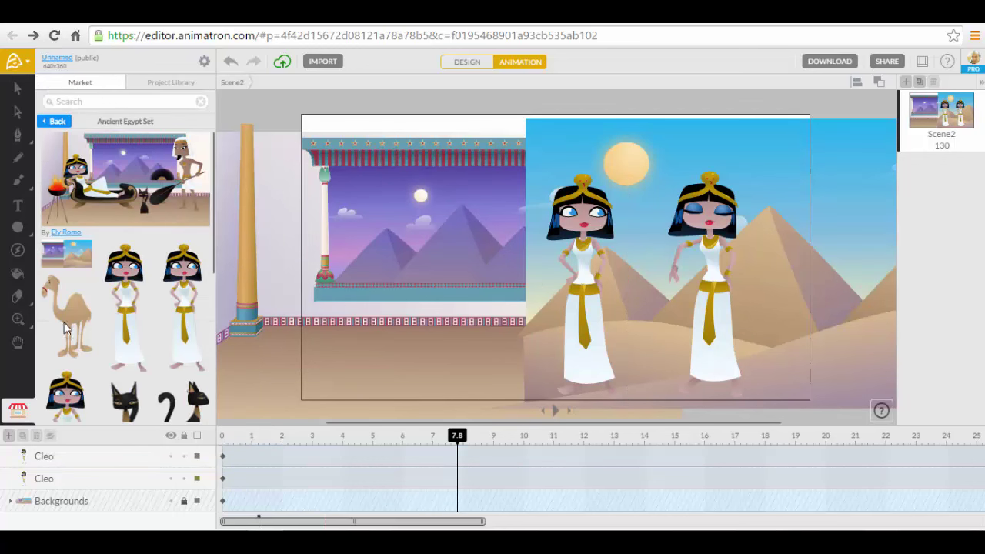
{"action": "left_click_drag", "start_coordinate": [77, 331], "coordinate": [409, 277]}
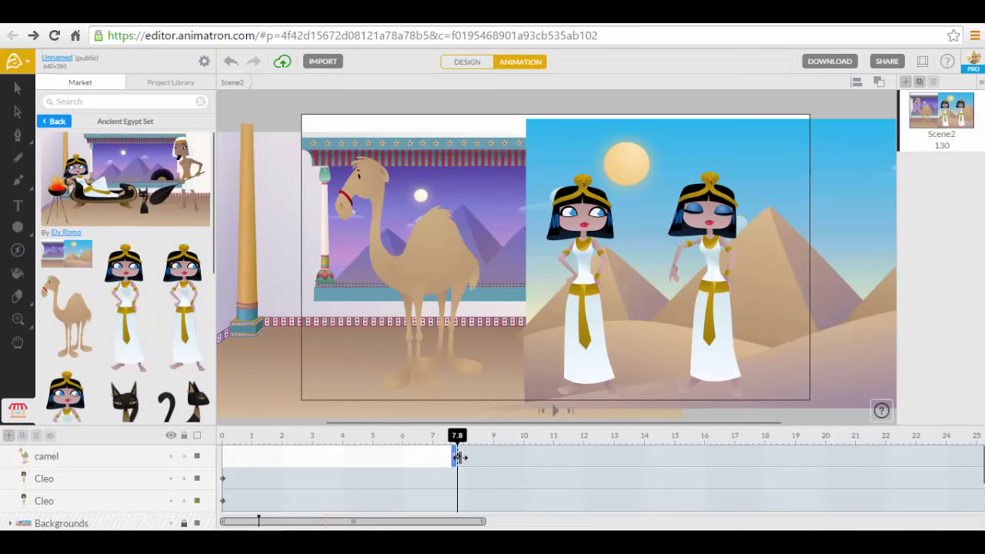
{"action": "left_click", "coordinate": [224, 456]}
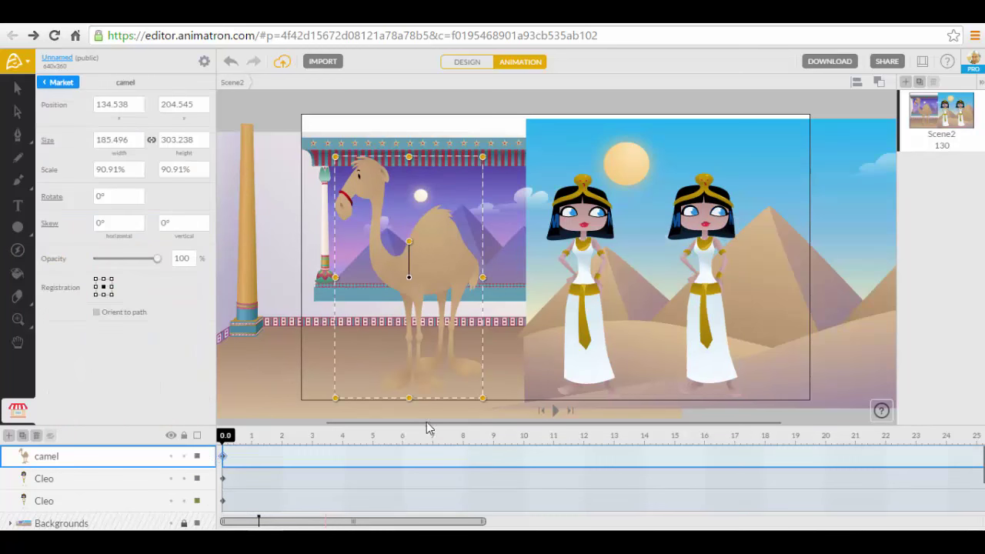
Keyframe the camel past the canvas's left edge at 4.2 s and make it bob with keyframes between about 0.6 and 1.8 s.
{"action": "left_click", "coordinate": [347, 436]}
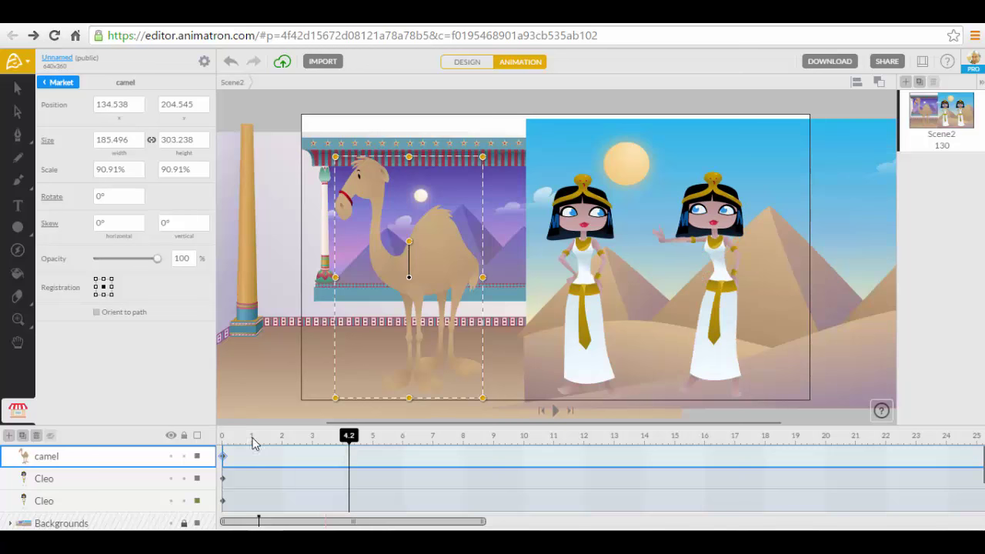
{"action": "left_click_drag", "start_coordinate": [449, 269], "coordinate": [262, 284]}
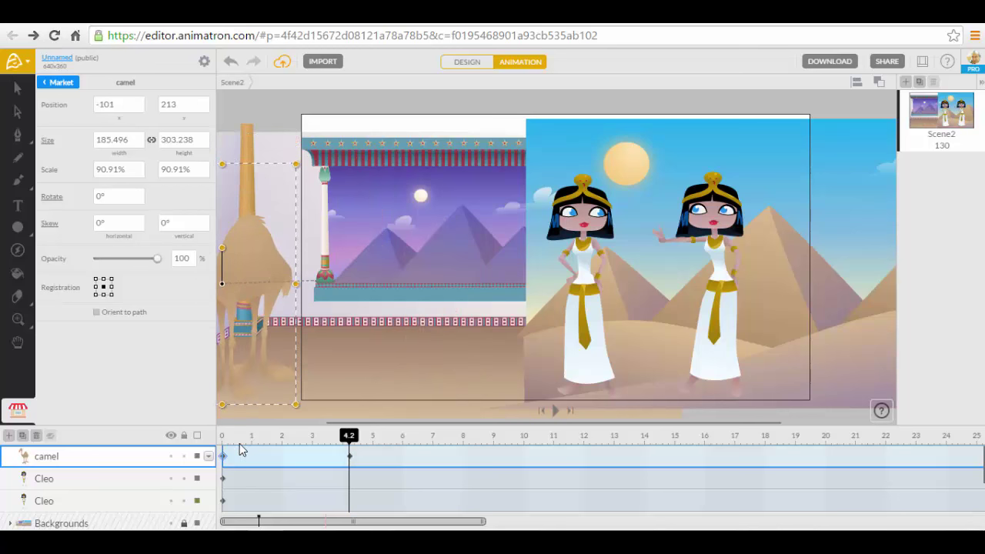
{"action": "left_click", "coordinate": [240, 450]}
{"action": "left_click_drag", "start_coordinate": [410, 291], "coordinate": [373, 266]}
{"action": "left_click", "coordinate": [253, 450]}
{"action": "left_click", "coordinate": [265, 451]}
{"action": "left_click", "coordinate": [276, 452]}
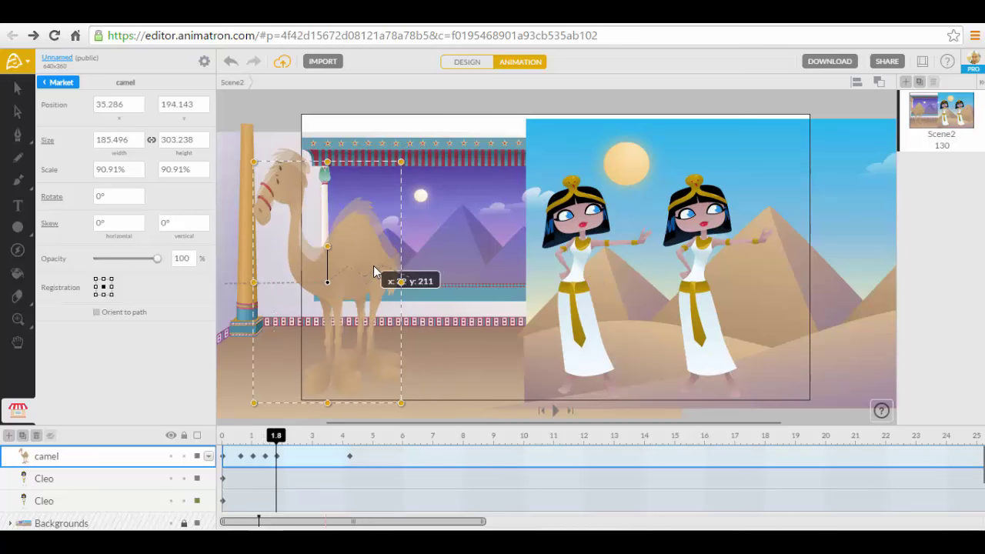
{"action": "left_click_drag", "start_coordinate": [323, 381], "coordinate": [323, 380]}
Continue the camel's bobbing path with raised and lowered keyframes at about 2.4, 3 and 3.6 s.
{"action": "left_click", "coordinate": [294, 436]}
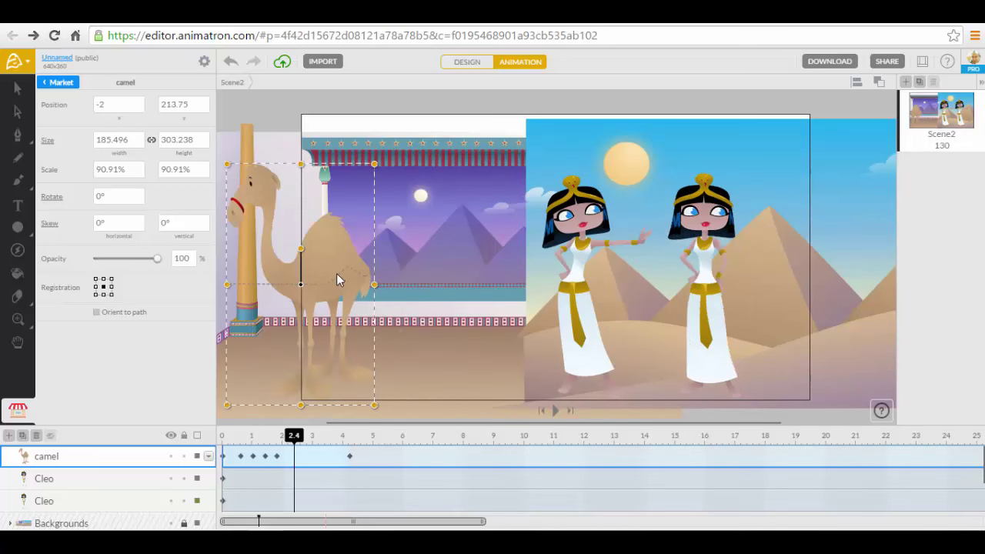
{"action": "left_click", "coordinate": [336, 267]}
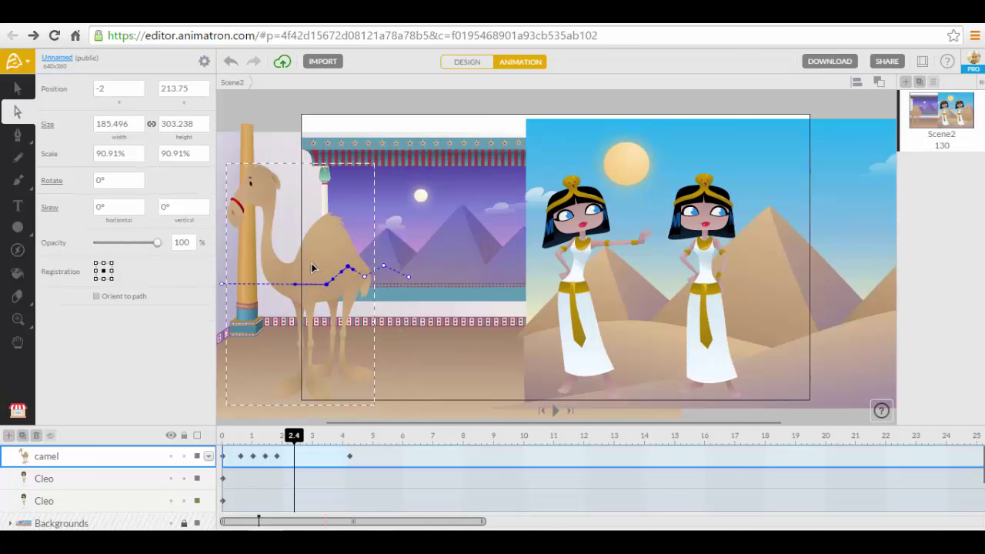
{"action": "key", "text": "v"}
{"action": "left_click_drag", "start_coordinate": [312, 268], "coordinate": [291, 257]}
{"action": "left_click", "coordinate": [312, 436]}
{"action": "left_click", "coordinate": [330, 436]}
{"action": "left_click", "coordinate": [355, 444]}
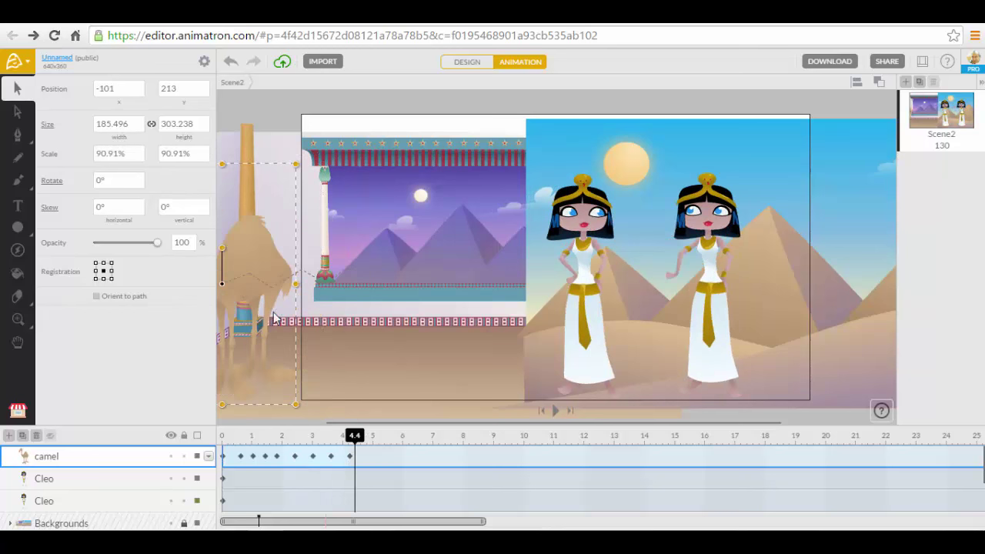
Place the front-facing black cat on the palace floor and the side-facing cat to the right of the right-hand Cleo.
{"action": "left_click", "coordinate": [17, 412]}
{"action": "scroll", "coordinate": [134, 312], "scroll_direction": "down", "scroll_amount": 3}
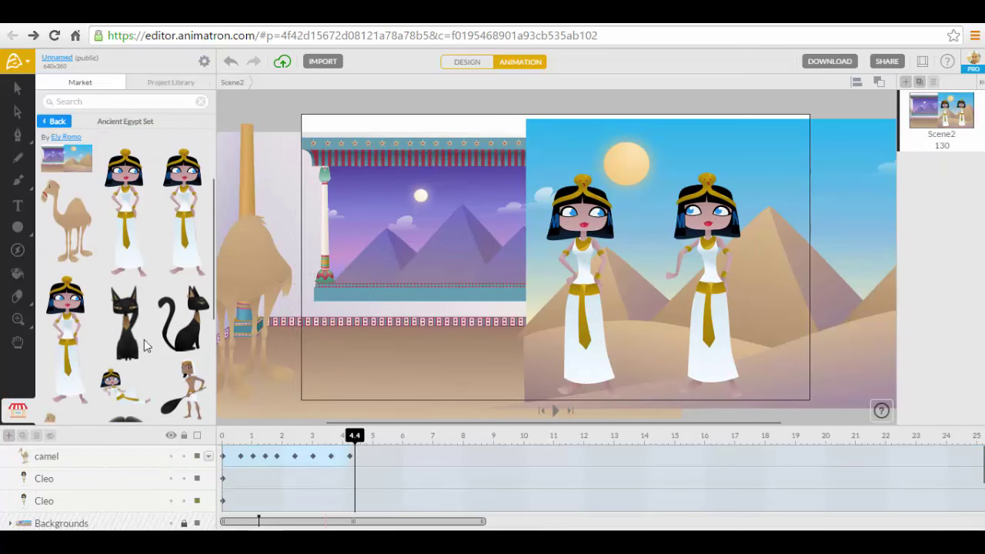
{"action": "left_click_drag", "start_coordinate": [134, 350], "coordinate": [365, 329]}
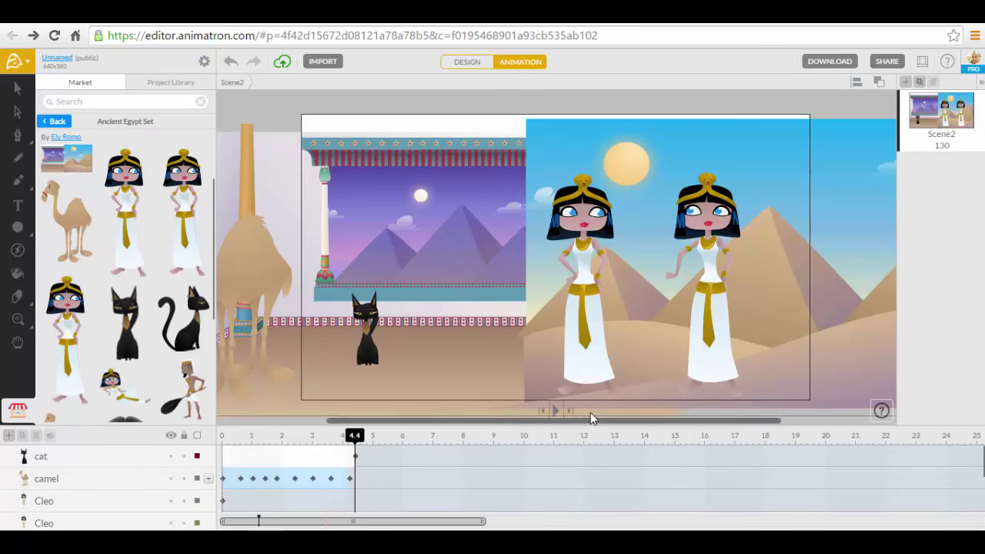
{"action": "left_click_drag", "start_coordinate": [191, 339], "coordinate": [775, 347]}
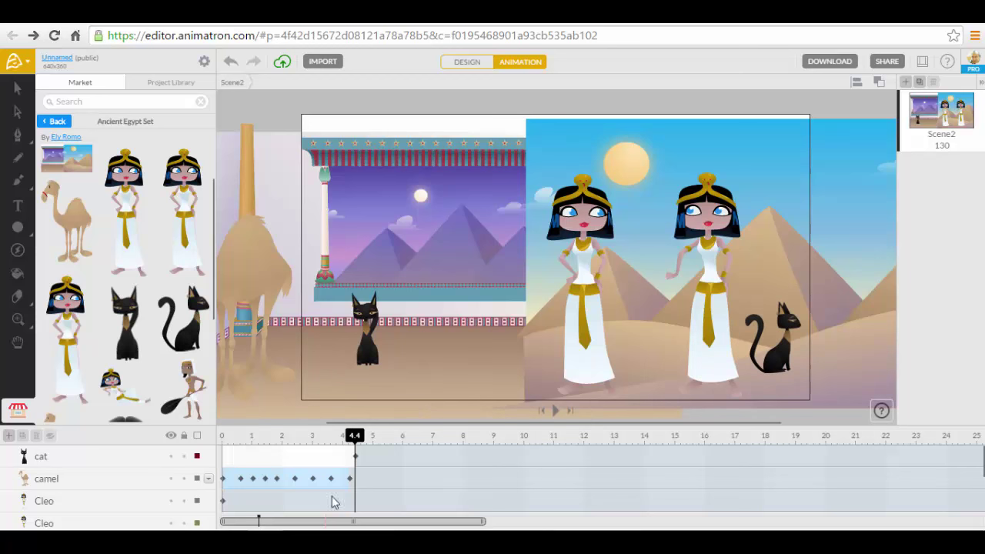
Place the fanning slave beside the left-hand Cleo at 7.6 s and the running camel past the canvas's right edge at 10.2 s.
{"action": "left_click", "coordinate": [556, 411]}
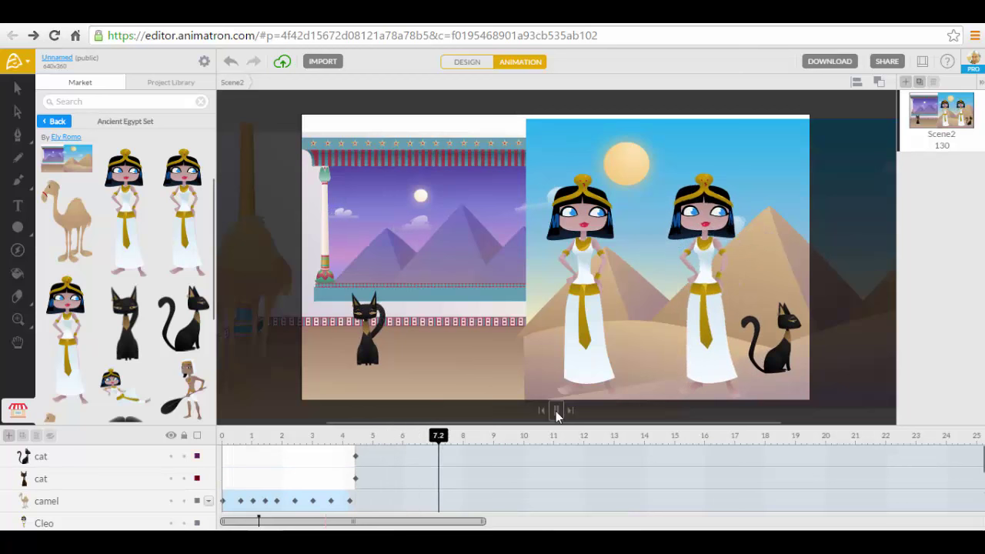
{"action": "left_click_drag", "start_coordinate": [192, 396], "coordinate": [487, 304]}
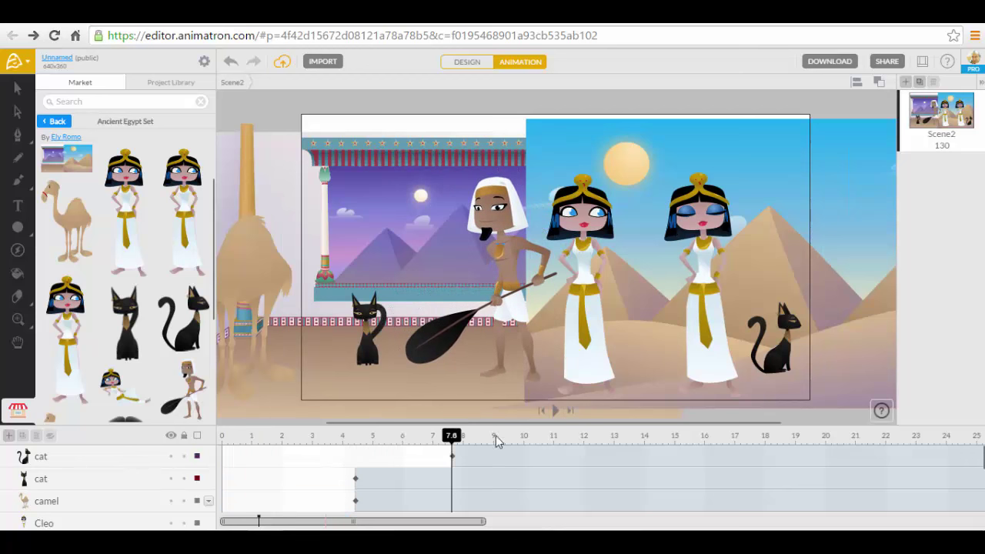
{"action": "left_click", "coordinate": [554, 411]}
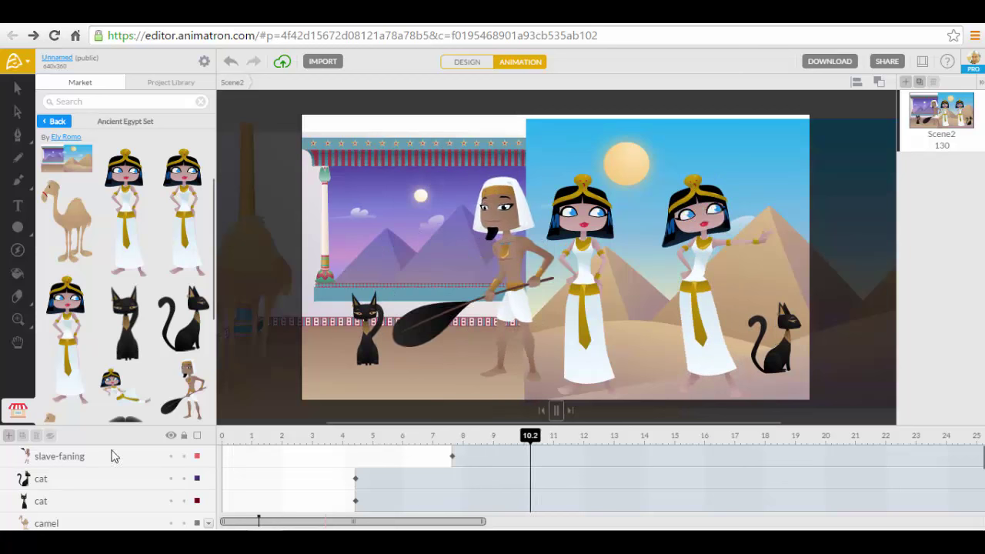
{"action": "scroll", "coordinate": [49, 347], "scroll_direction": "down", "scroll_amount": 2}
{"action": "scroll", "coordinate": [51, 348], "scroll_direction": "down", "scroll_amount": 1}
{"action": "left_click_drag", "start_coordinate": [63, 348], "coordinate": [878, 319]}
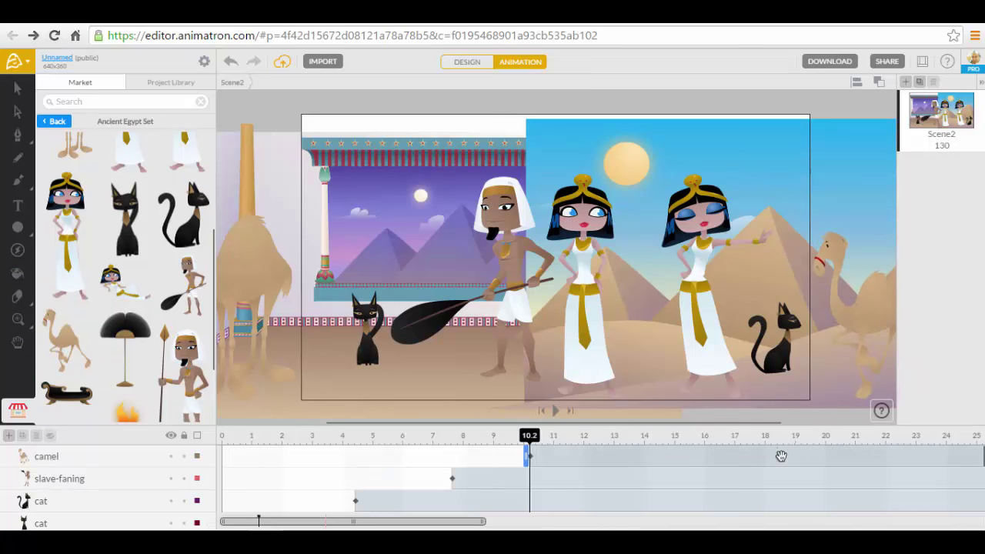
Keyframe the running camel past the canvas's left edge at 24.6 s.
{"action": "left_click_drag", "start_coordinate": [901, 453], "coordinate": [960, 448]}
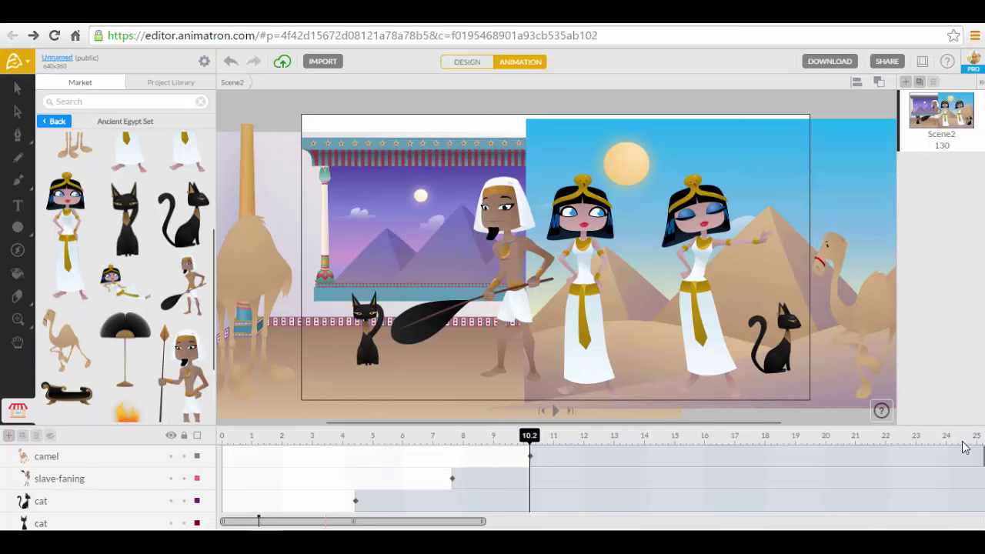
{"action": "left_click", "coordinate": [964, 437]}
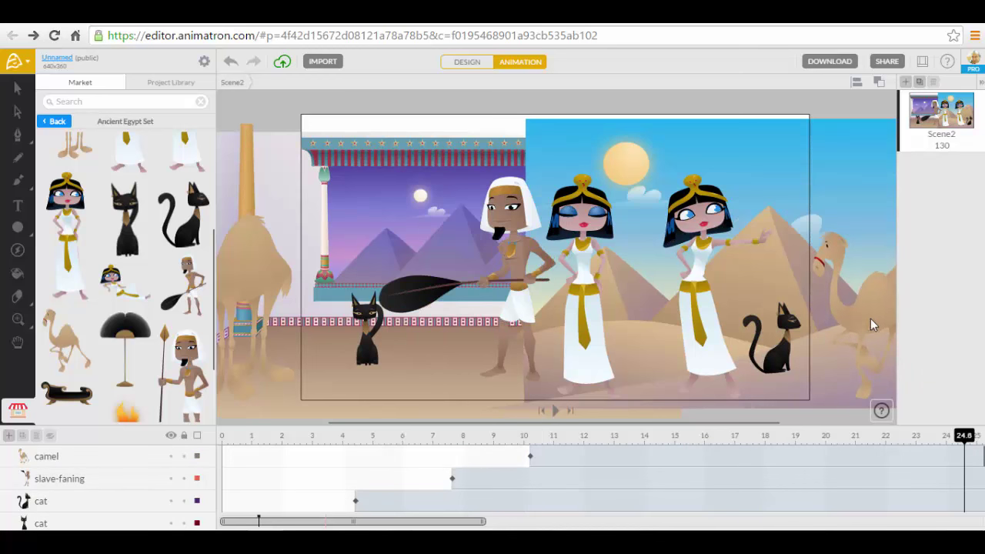
{"action": "left_click_drag", "start_coordinate": [816, 315], "coordinate": [226, 306]}
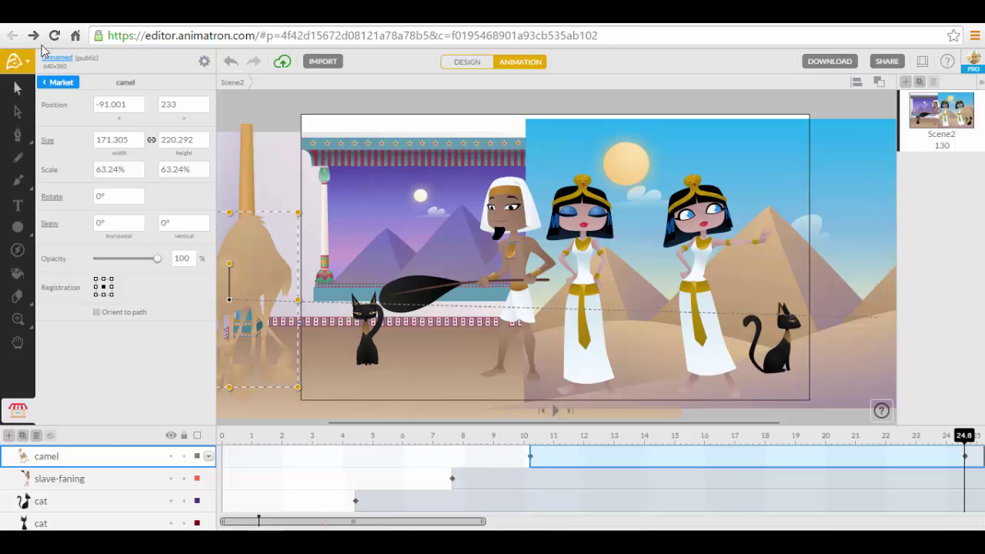
Place the burning fire bowl between the front-facing cat and the fanning slave, and bring the slave forward in front of it.
{"action": "left_click", "coordinate": [66, 86]}
{"action": "scroll", "coordinate": [106, 303], "scroll_direction": "down", "scroll_amount": 3}
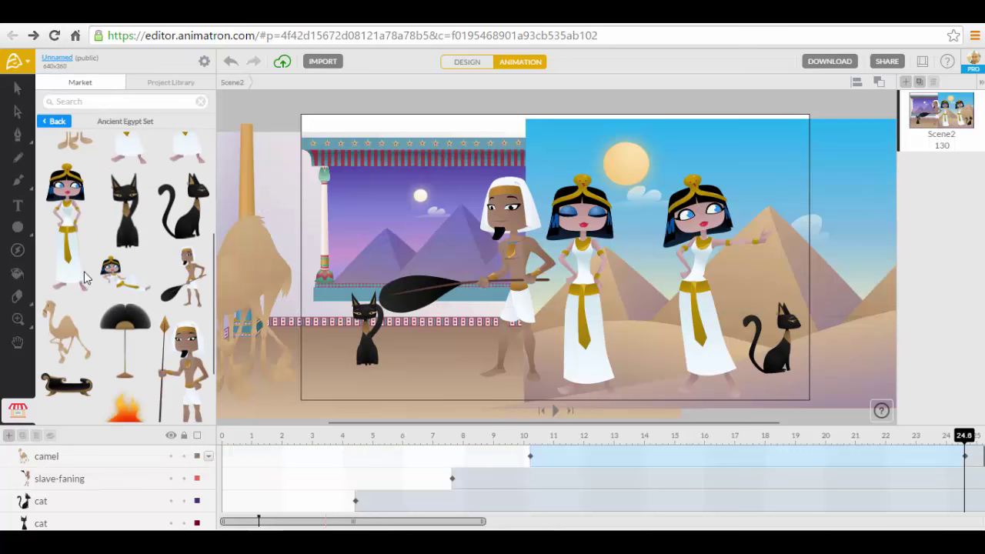
{"action": "left_click_drag", "start_coordinate": [121, 346], "coordinate": [435, 313]}
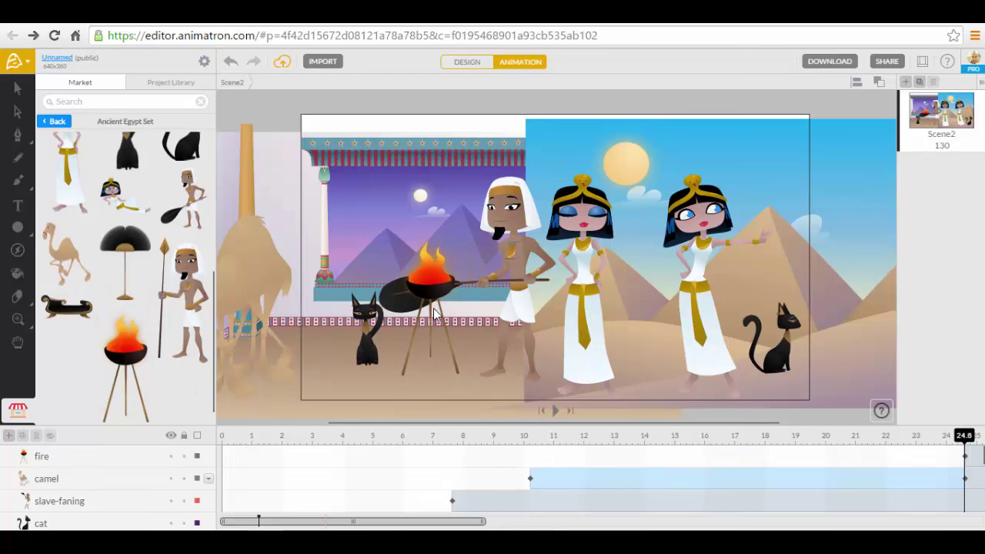
{"action": "left_click", "coordinate": [517, 259]}
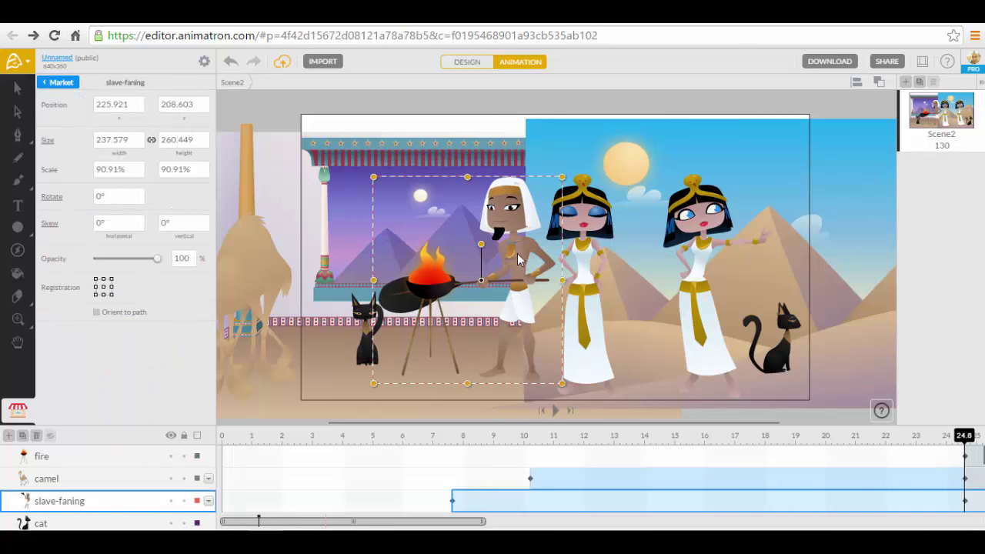
{"action": "right_click", "coordinate": [519, 261]}
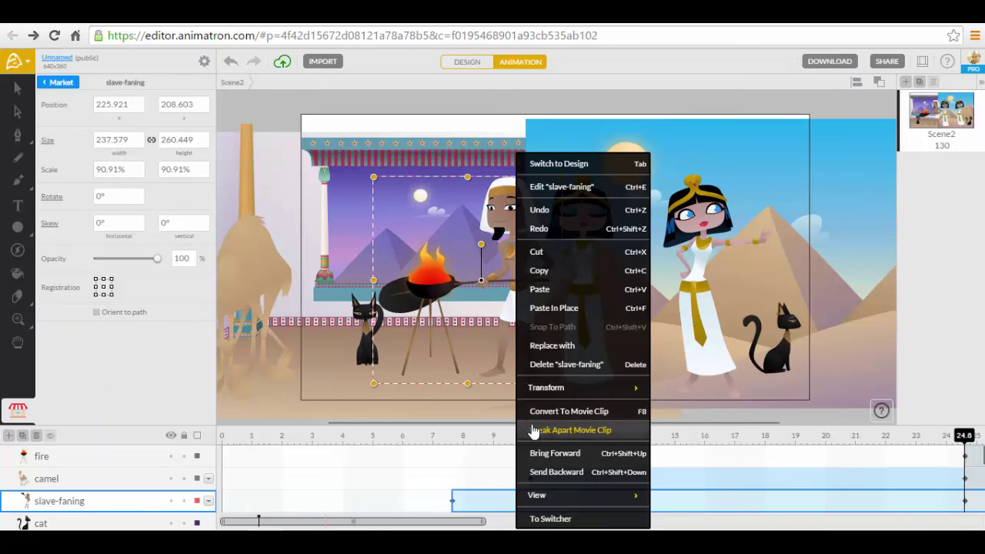
{"action": "left_click", "coordinate": [541, 456]}
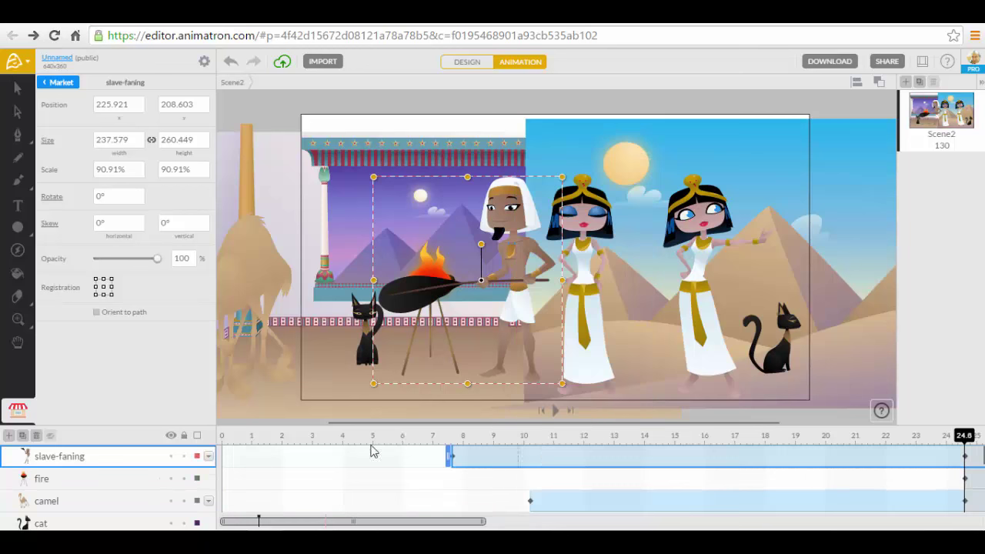
Place the black standing fan from the Ancient Egypt Set in front of the palace's white column.
{"action": "left_click", "coordinate": [55, 82]}
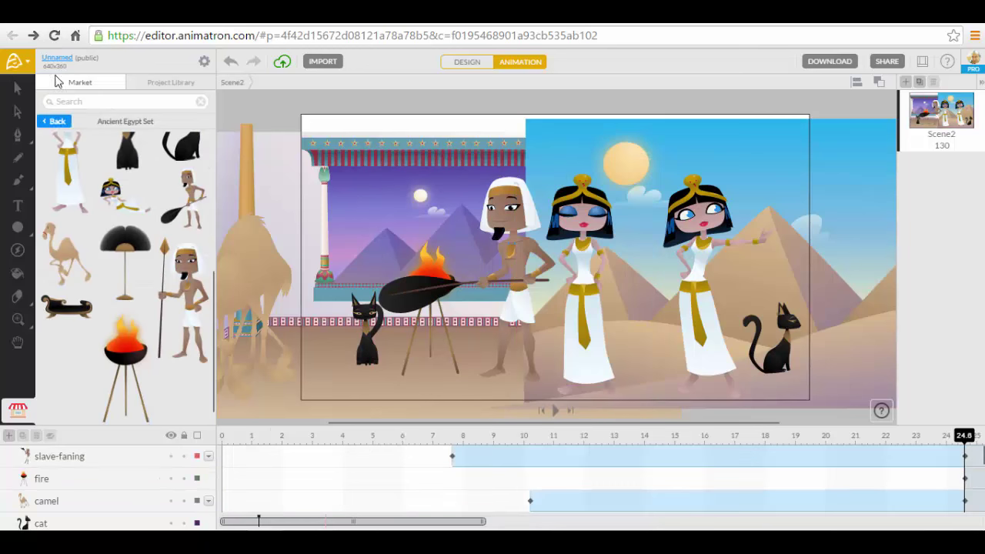
{"action": "scroll", "coordinate": [76, 280], "scroll_direction": "down", "scroll_amount": 1}
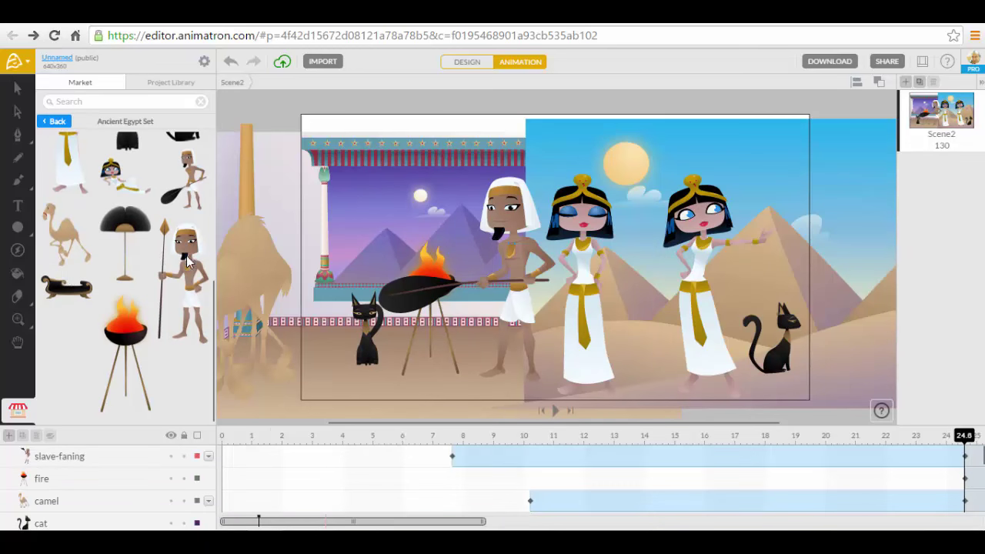
{"action": "left_click_drag", "start_coordinate": [116, 221], "coordinate": [337, 233]}
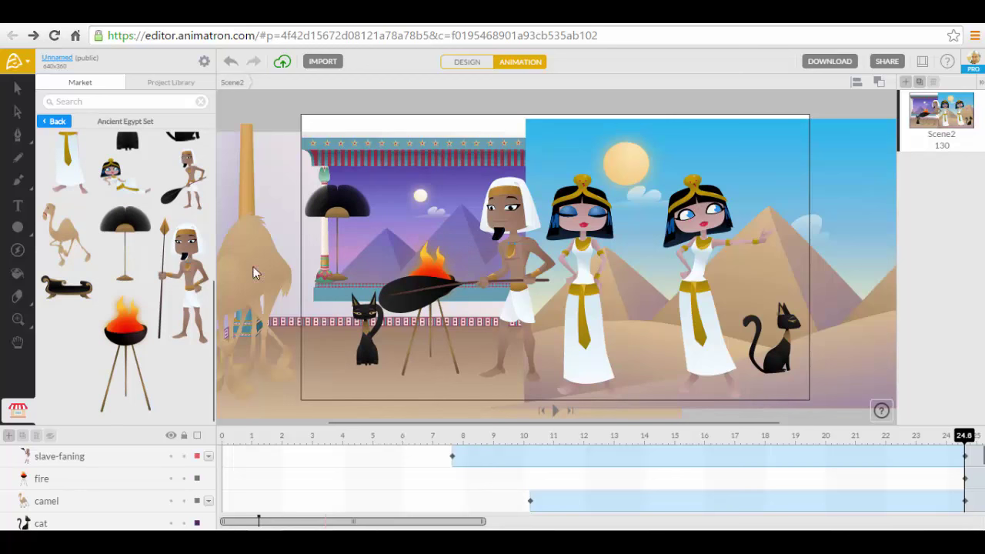
Place the spear guard between the two Cleos, scale him to 44.84% and position him on the sand.
{"action": "left_click_drag", "start_coordinate": [187, 266], "coordinate": [648, 291]}
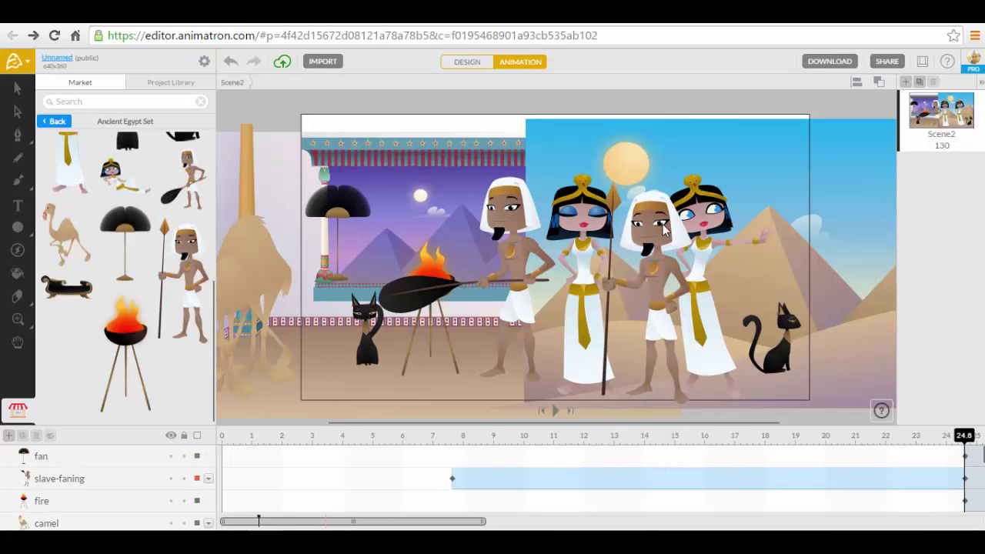
{"action": "left_click_drag", "start_coordinate": [665, 229], "coordinate": [660, 219]}
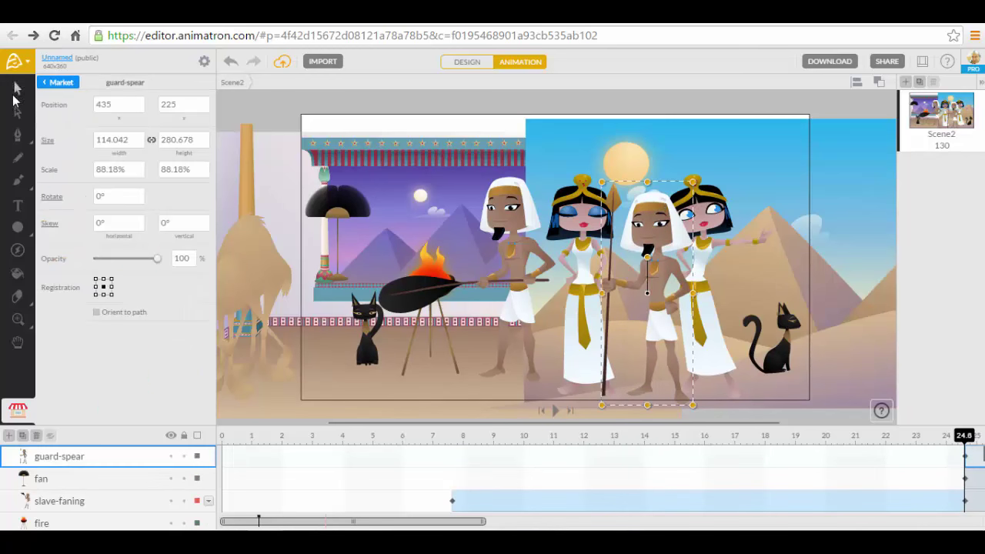
{"action": "left_click_drag", "start_coordinate": [693, 183], "coordinate": [658, 243]}
{"action": "mouse_move", "coordinate": [654, 339]}
{"action": "left_mouse_down"}
{"action": "mouse_move", "coordinate": [650, 371]}
{"action": "mouse_move", "coordinate": [645, 352]}
{"action": "left_mouse_up"}
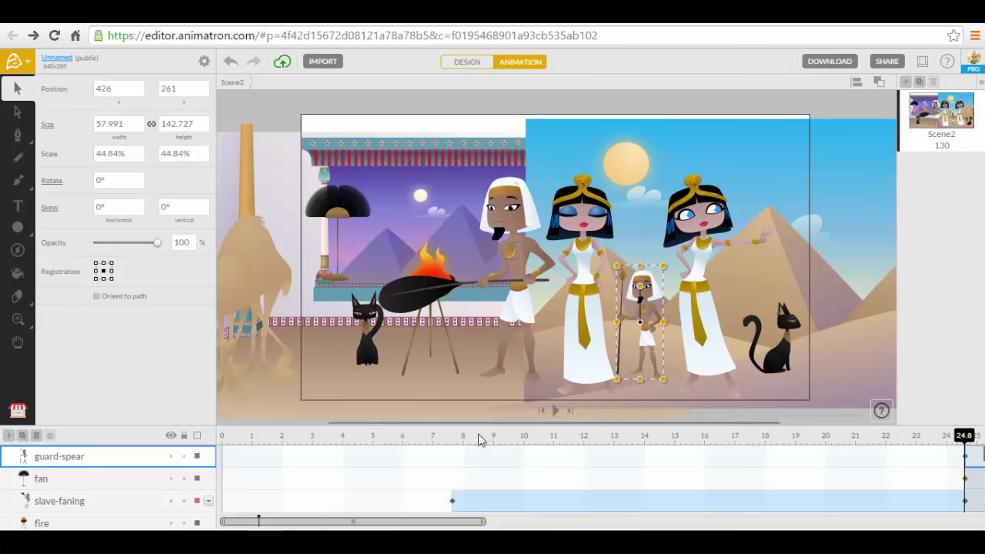
Play the whole scene from the start to check the animation.
{"action": "left_click", "coordinate": [540, 411]}
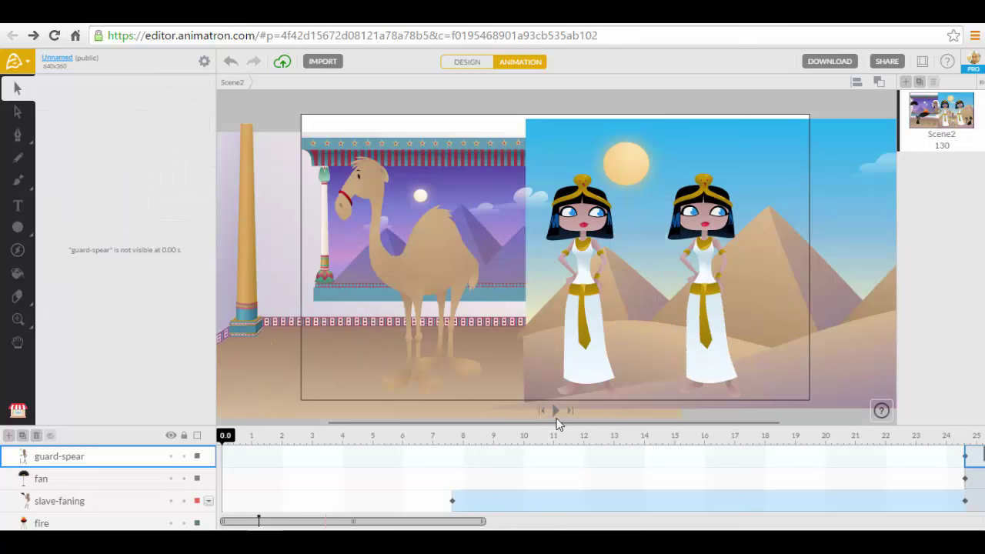
{"action": "left_click", "coordinate": [555, 410]}
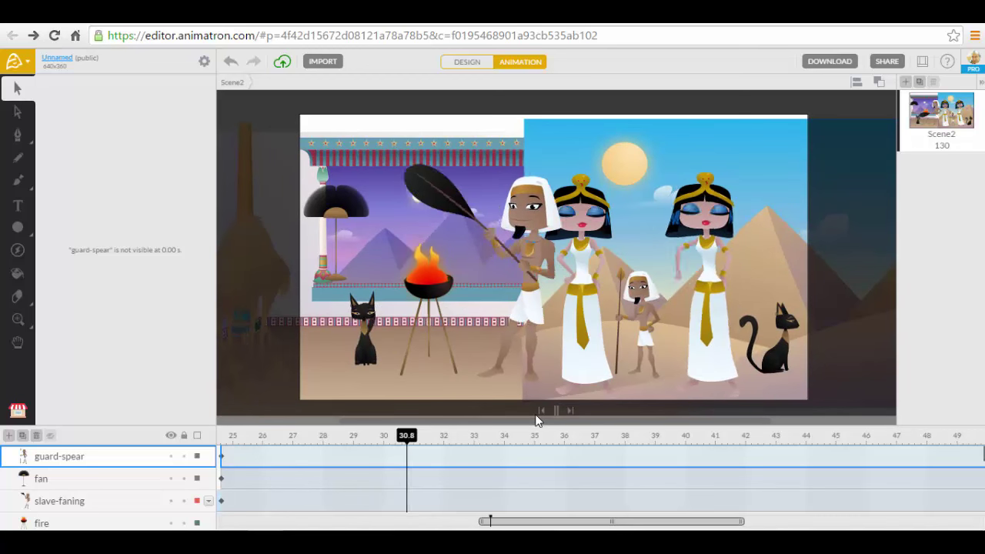
{"action": "key", "text": "space"}
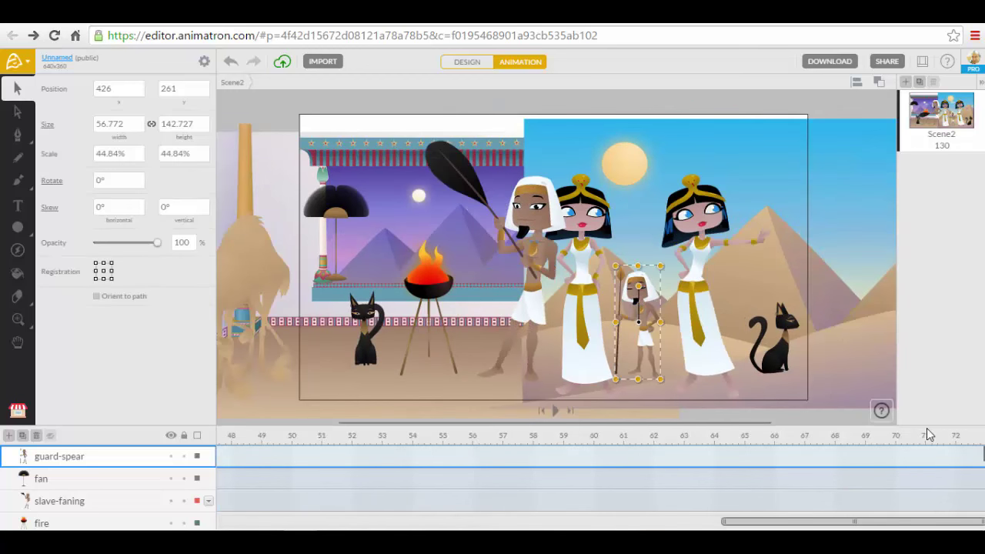
Go to My Projects and open the new Egypt animation's project page.
{"action": "left_click", "coordinate": [976, 61]}
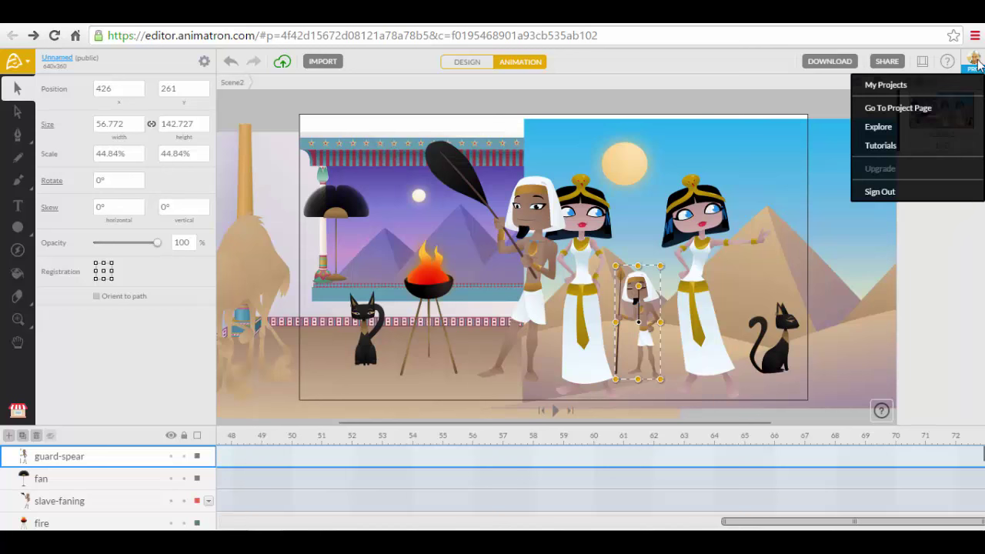
{"action": "left_click", "coordinate": [895, 87]}
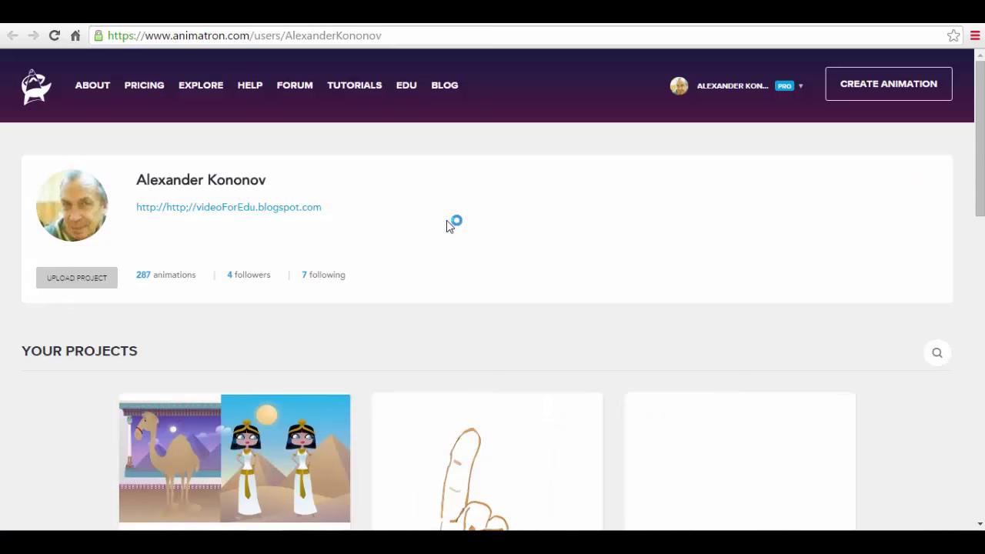
{"action": "scroll", "coordinate": [318, 302], "scroll_direction": "down", "scroll_amount": 2}
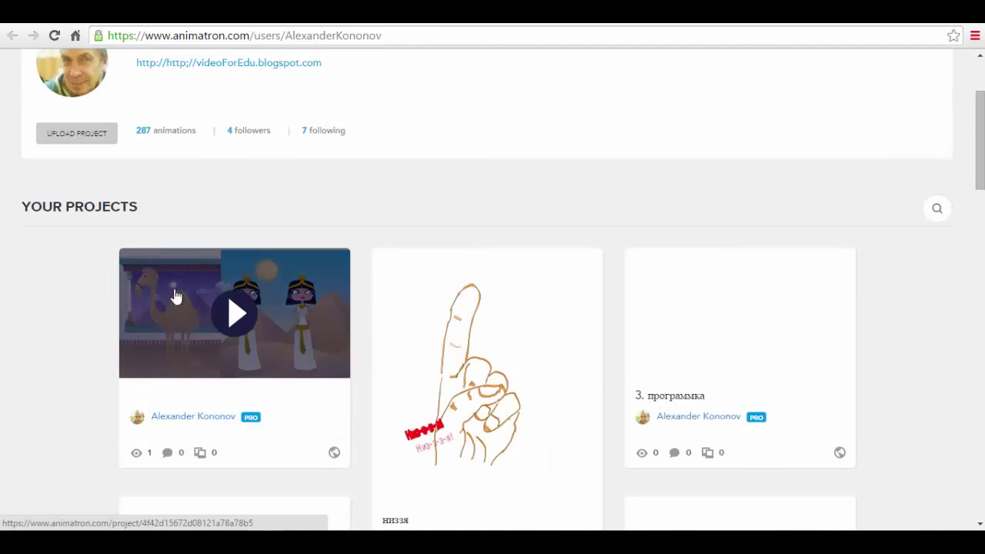
{"action": "left_click", "coordinate": [234, 315]}
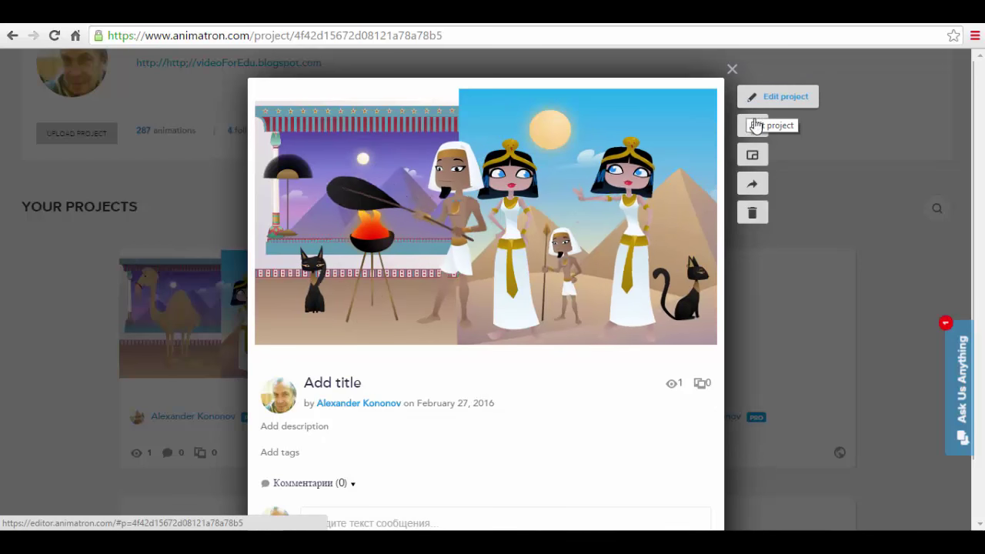
Check the project's visibility options and set the preview size to 1650.
{"action": "left_click", "coordinate": [753, 128]}
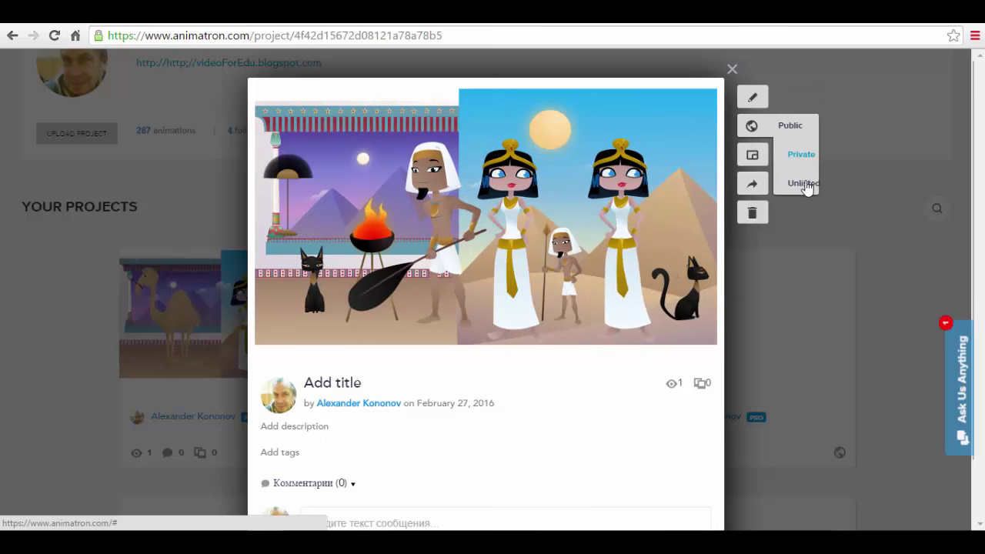
{"action": "left_click", "coordinate": [797, 183]}
{"action": "left_click", "coordinate": [753, 158]}
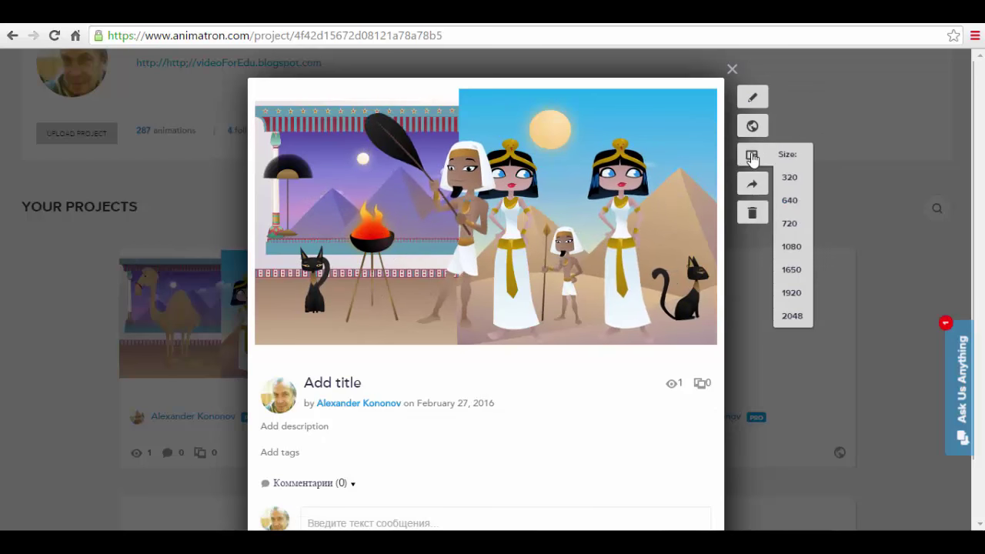
{"action": "left_click", "coordinate": [792, 273]}
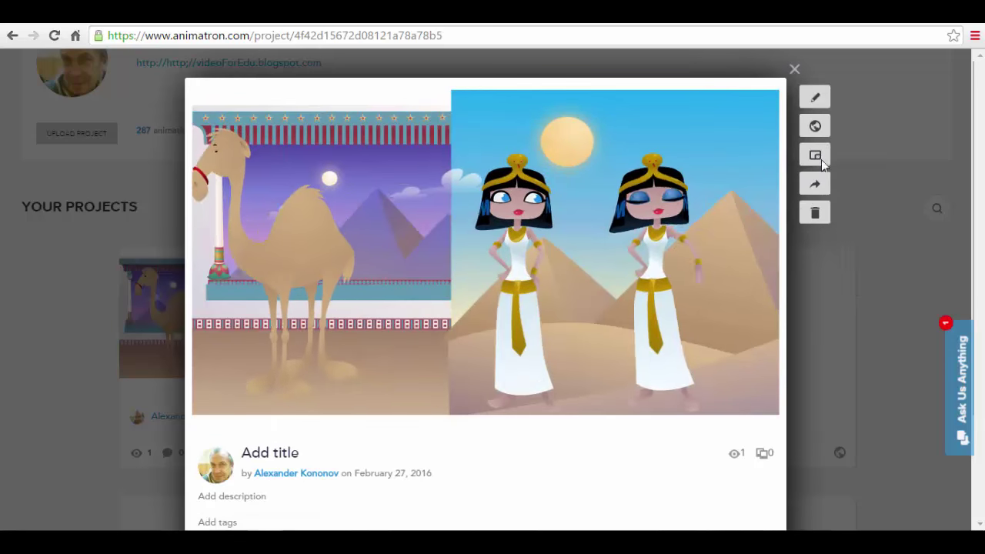
Share the project on Google+ and replace the public audience with the Animatron по-русски community.
{"action": "left_click", "coordinate": [816, 186]}
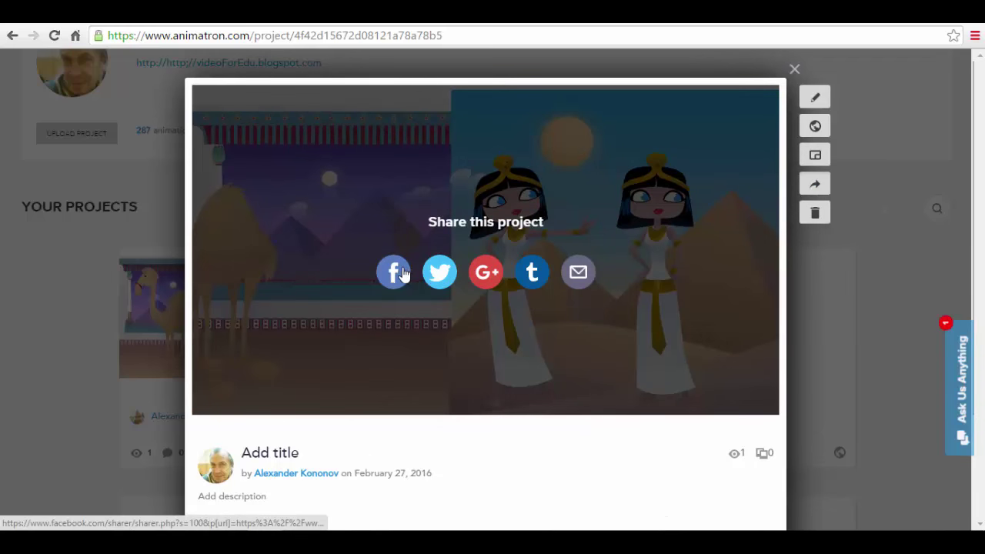
{"action": "left_click", "coordinate": [489, 278]}
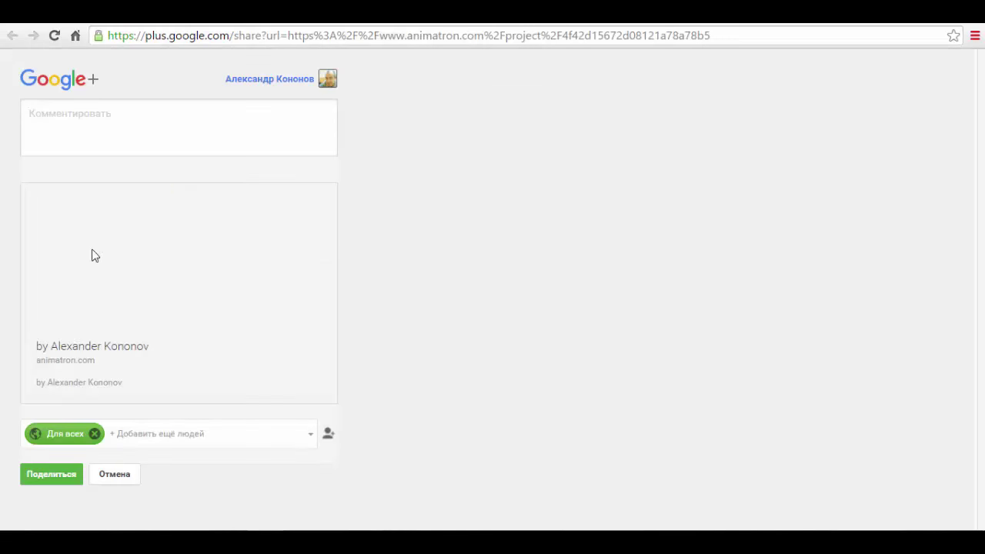
{"action": "left_click", "coordinate": [94, 435]}
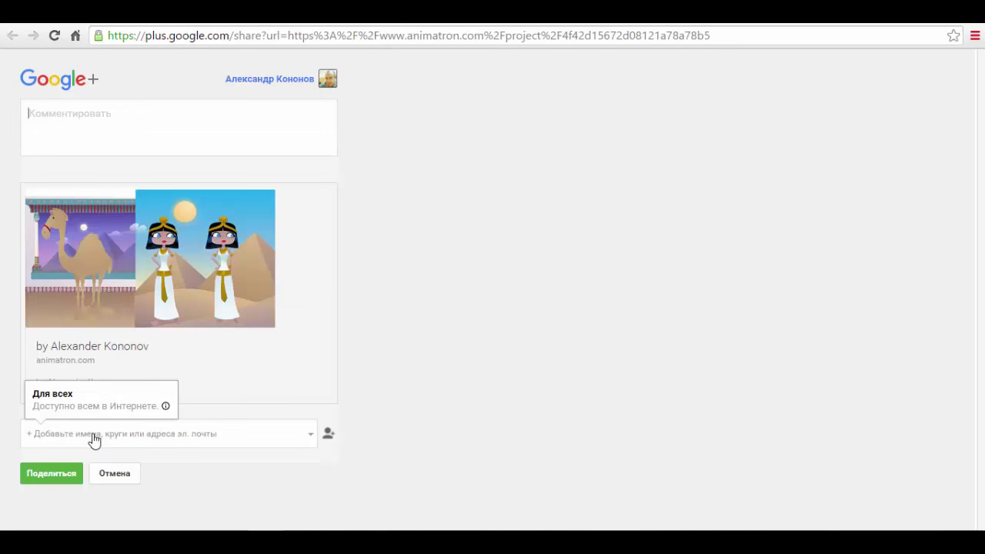
{"action": "left_click", "coordinate": [96, 431]}
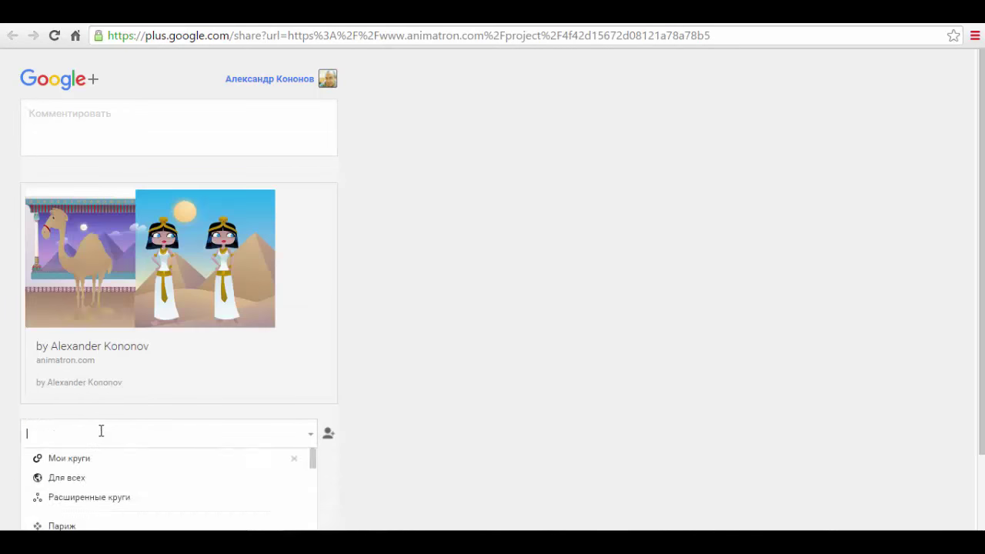
{"action": "scroll", "coordinate": [108, 442], "scroll_direction": "down", "scroll_amount": 5}
{"action": "scroll", "coordinate": [115, 445], "scroll_direction": "down", "scroll_amount": 3}
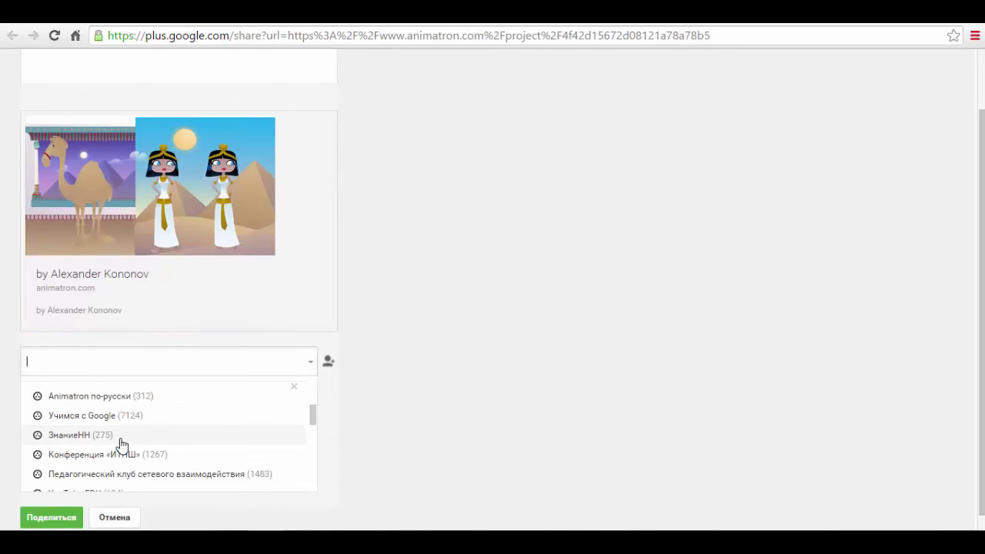
{"action": "left_click", "coordinate": [112, 396]}
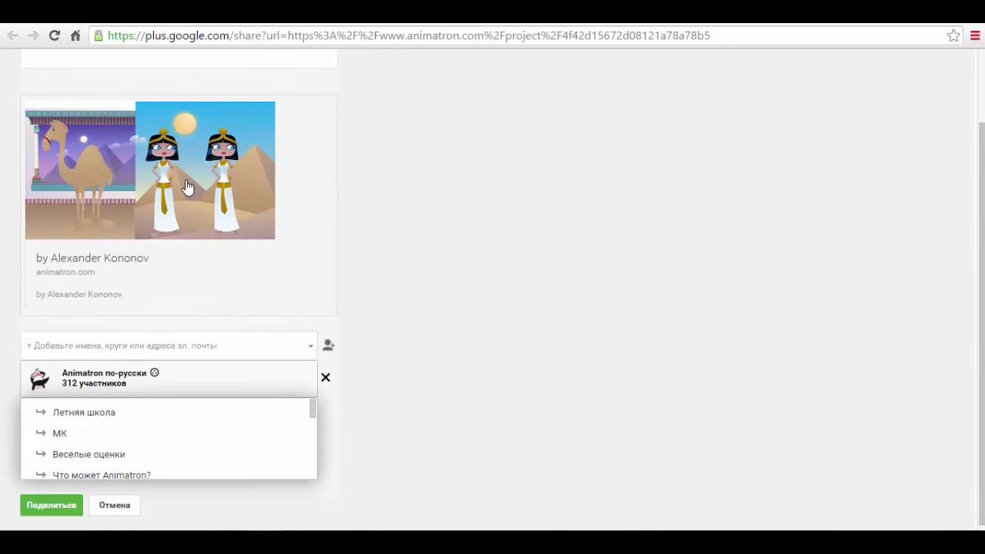
Write the Google+ post message "Самодельный мультик из анимированного набора Animatron".
{"action": "scroll", "coordinate": [187, 188], "scroll_direction": "up", "scroll_amount": 1}
{"action": "left_click", "coordinate": [86, 113]}
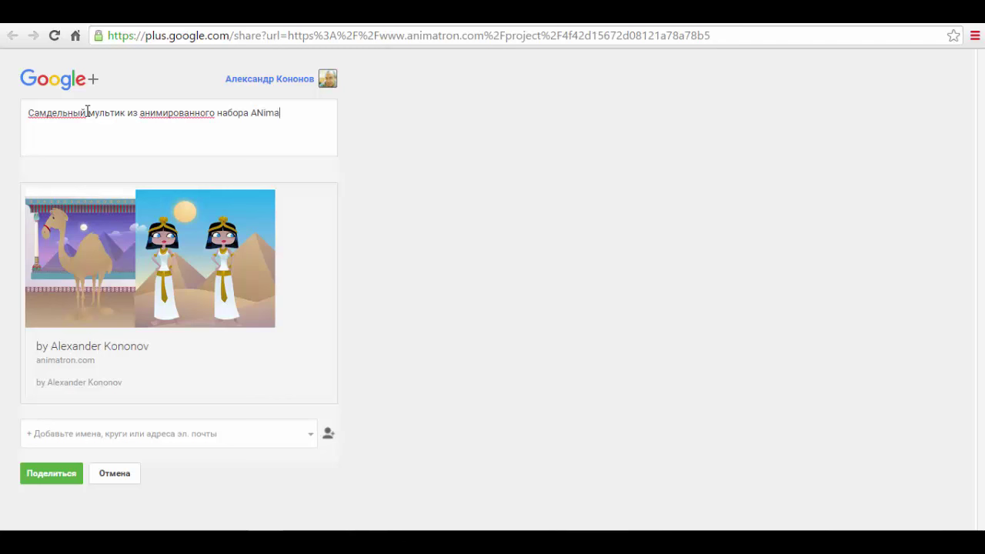
{"action": "left_click", "coordinate": [49, 110]}
{"action": "type", "text": "о"}
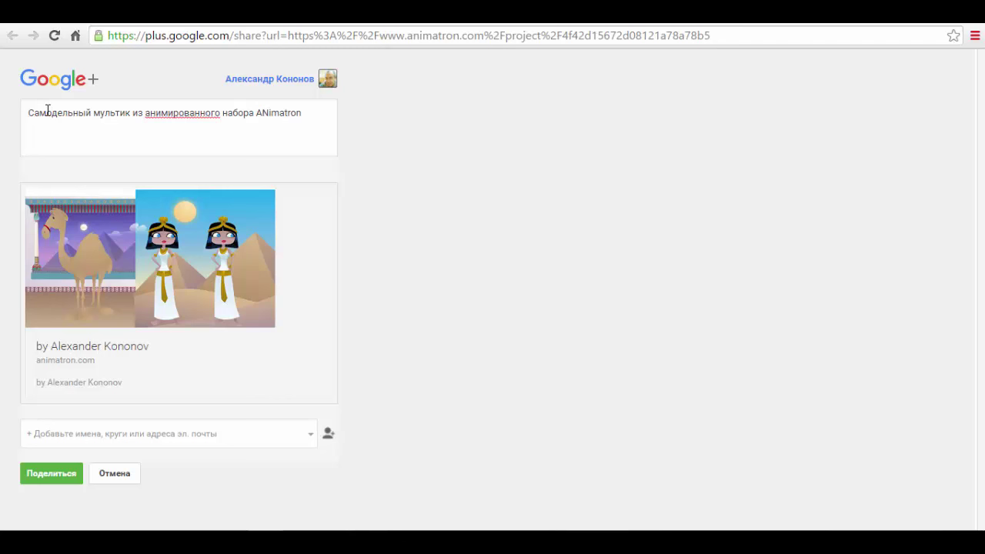
Choose the Edu Galaxy category of the Animatron по-русски community and publish the Google+ post.
{"action": "left_click", "coordinate": [46, 472]}
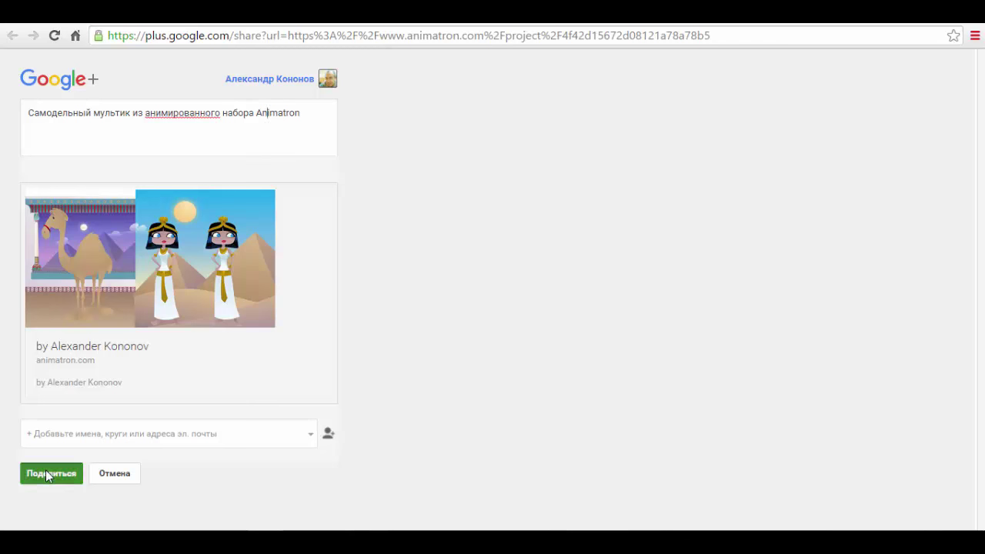
{"action": "left_click", "coordinate": [66, 488]}
{"action": "scroll", "coordinate": [167, 436], "scroll_direction": "down", "scroll_amount": 5}
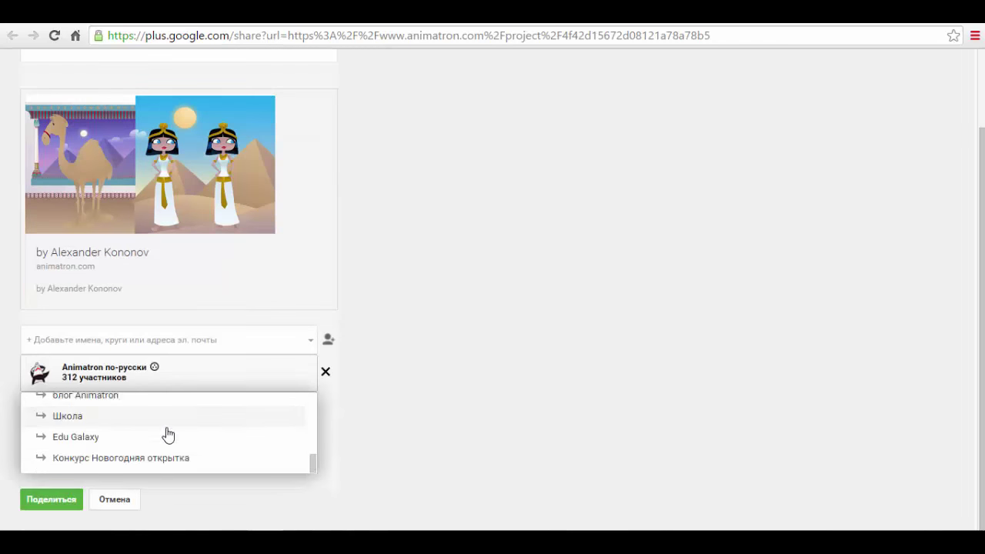
{"action": "left_click", "coordinate": [152, 440]}
{"action": "left_click", "coordinate": [46, 475]}
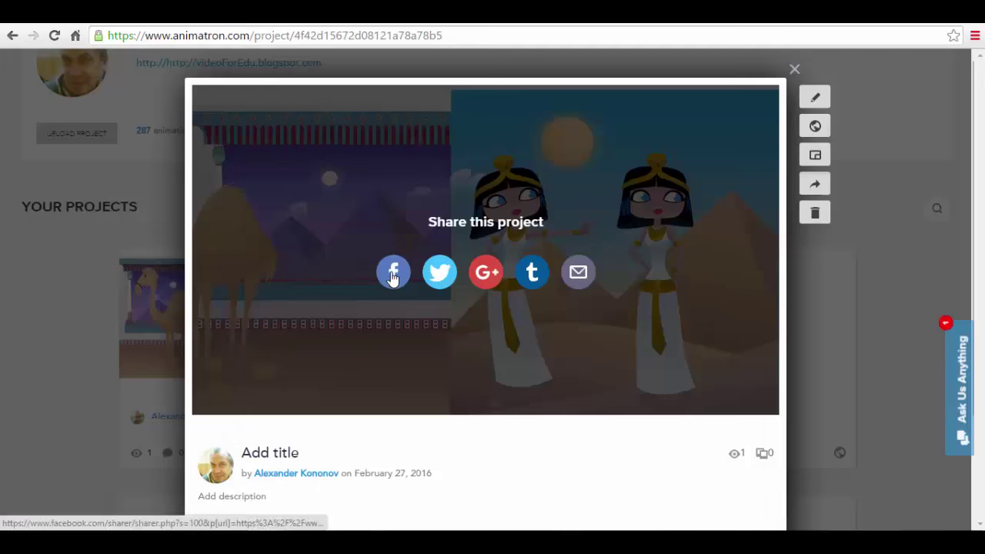
Start sharing the project on Facebook and set the destination to the managed page Animatron по-русски.
{"action": "left_click", "coordinate": [392, 275]}
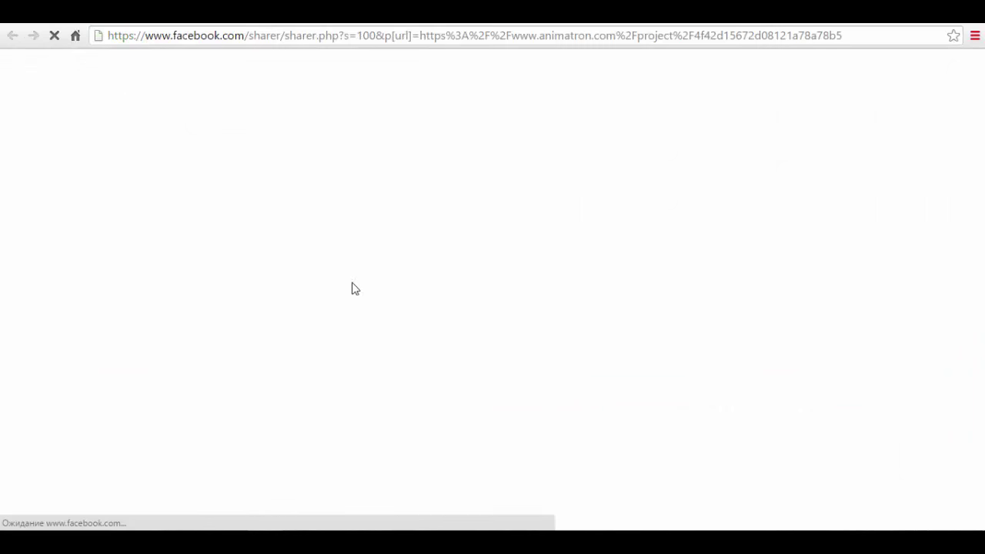
{"action": "left_click", "coordinate": [146, 115]}
{"action": "left_click", "coordinate": [154, 163]}
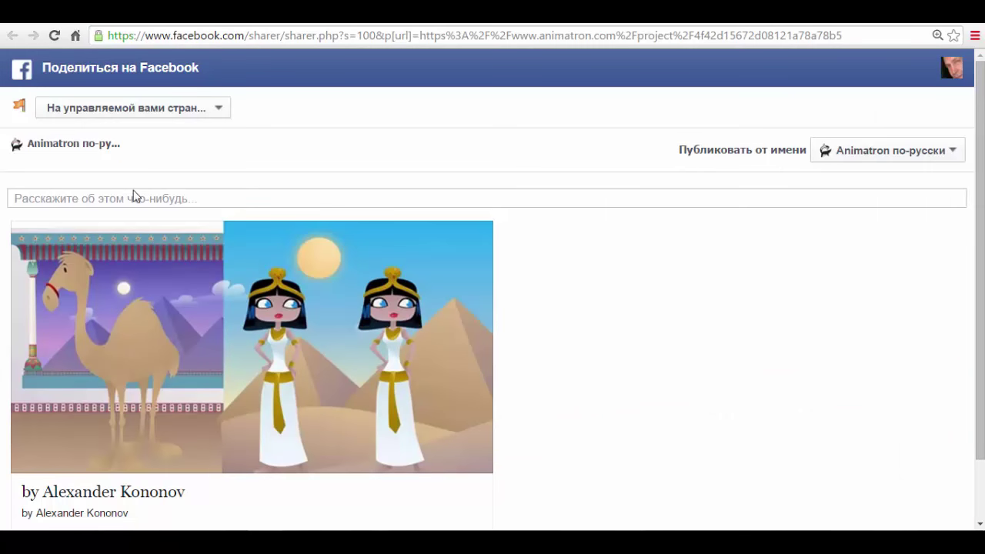
Write the Facebook message "Проект с использованием анимированных наборов Animatron" and publish the post.
{"action": "left_click", "coordinate": [134, 199]}
{"action": "type", "text": "Cfvjltkmysq"}
{"action": "key", "text": "ctrl+a"}
{"action": "key", "text": "BackSpace"}
{"action": "type", "text": "Проект "}
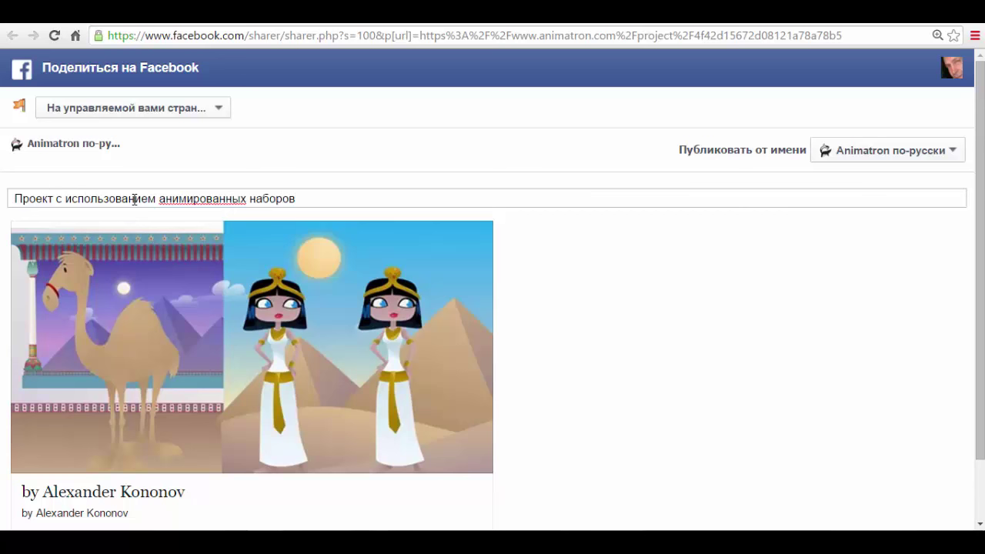
{"action": "type", "text": " Animatron"}
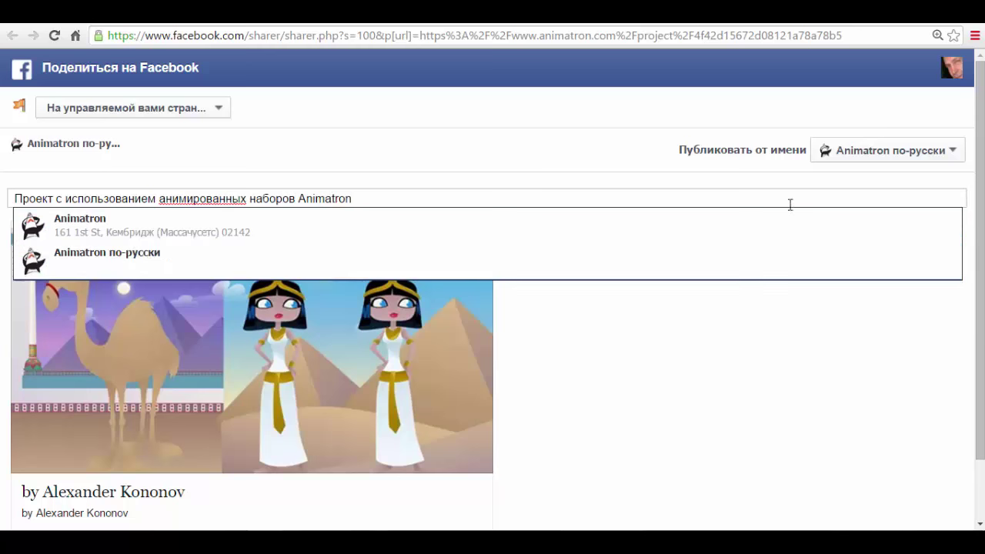
{"action": "scroll", "coordinate": [790, 202], "scroll_direction": "down", "scroll_amount": 1}
{"action": "left_click", "coordinate": [882, 503]}
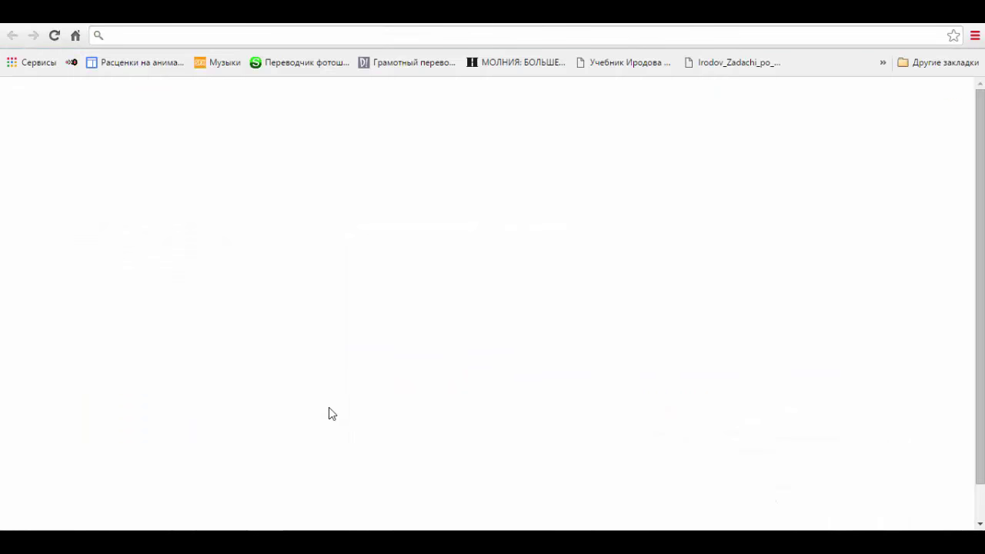
Go to the Animatron по-русски page on Facebook and open the Animatron project from the published post.
{"action": "left_click", "coordinate": [330, 411]}
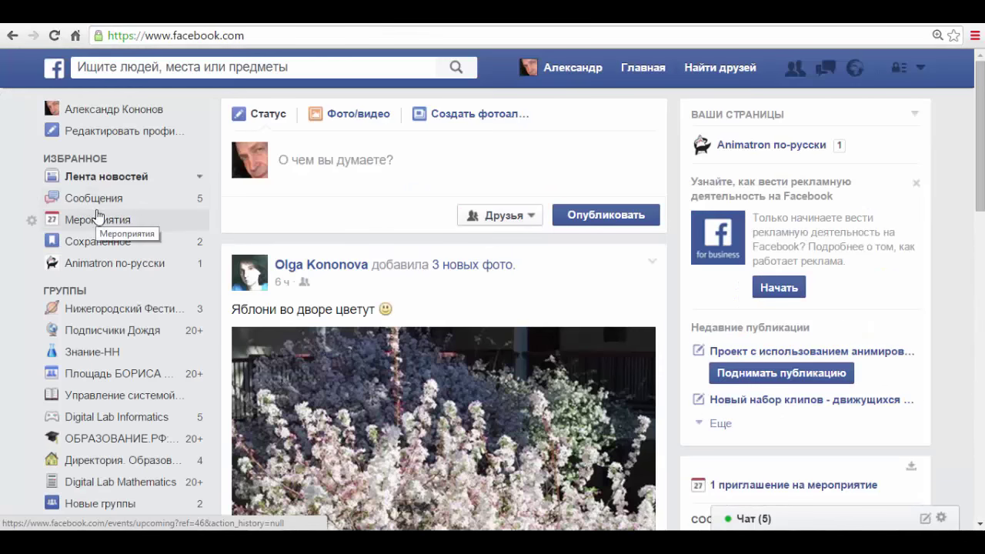
{"action": "left_click", "coordinate": [108, 266]}
{"action": "scroll", "coordinate": [385, 332], "scroll_direction": "down", "scroll_amount": 2}
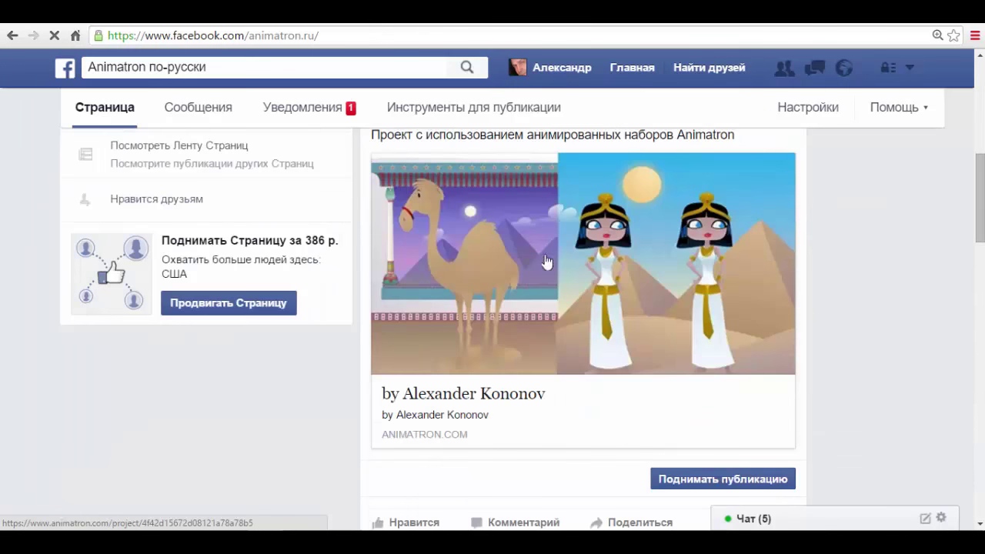
{"action": "left_click", "coordinate": [567, 317]}
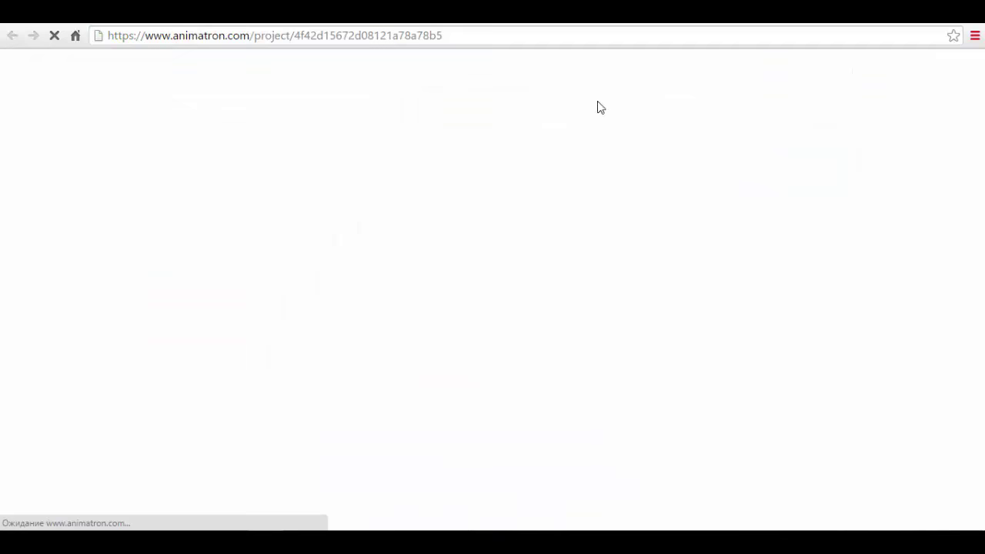